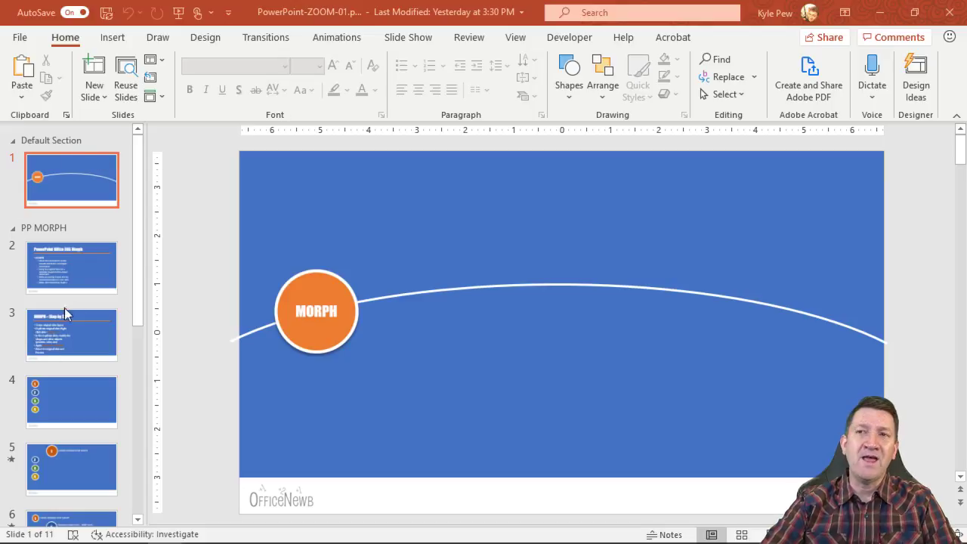
Step: Select the MORPH zoom circle and annotate the Default Section and PP MORPH section headers
{"action": "mouse_move", "coordinate": [137, 303]}
{"action": "left_mouse_down"}
{"action": "mouse_move", "coordinate": [136, 496]}
{"action": "mouse_move", "coordinate": [138, 287]}
{"action": "left_mouse_up"}
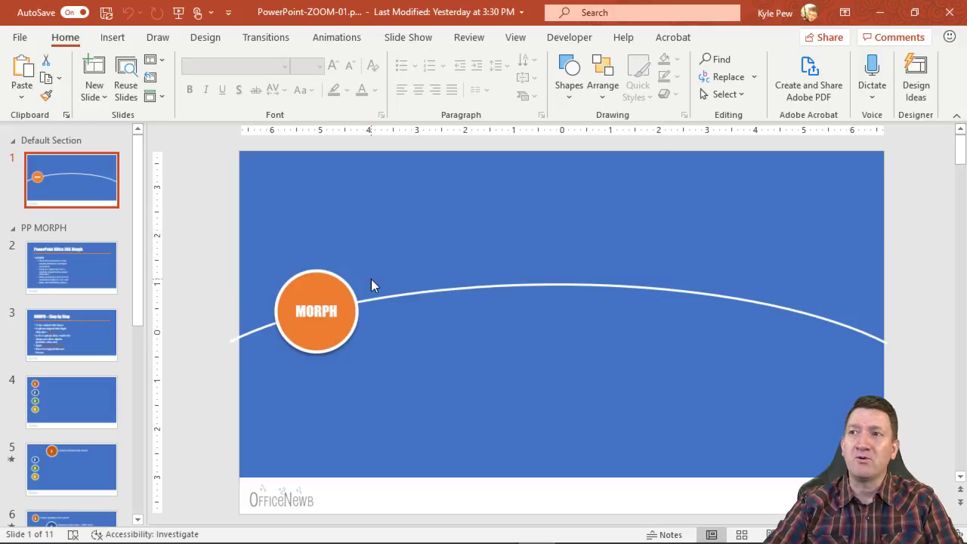
{"action": "left_click", "coordinate": [302, 313]}
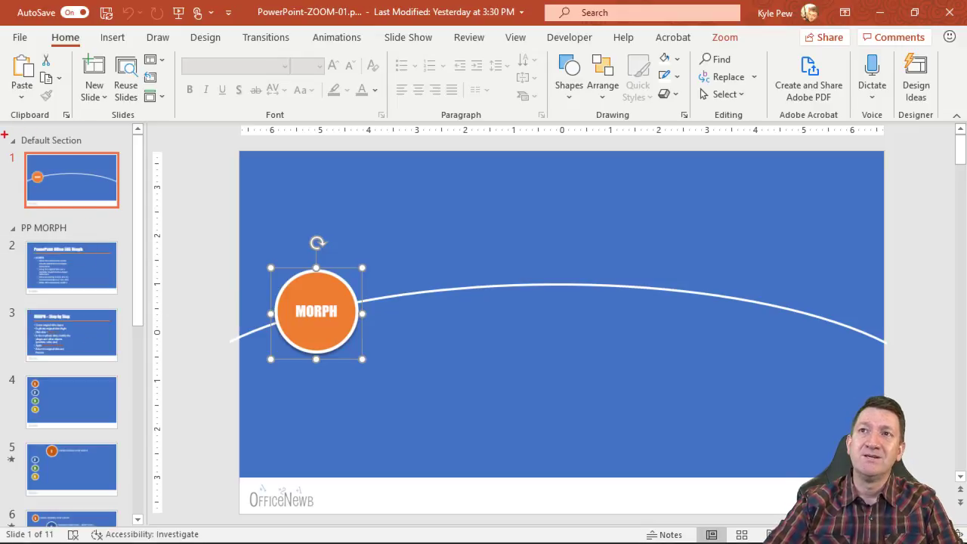
{"action": "left_click_drag", "start_coordinate": [3, 128], "coordinate": [92, 148]}
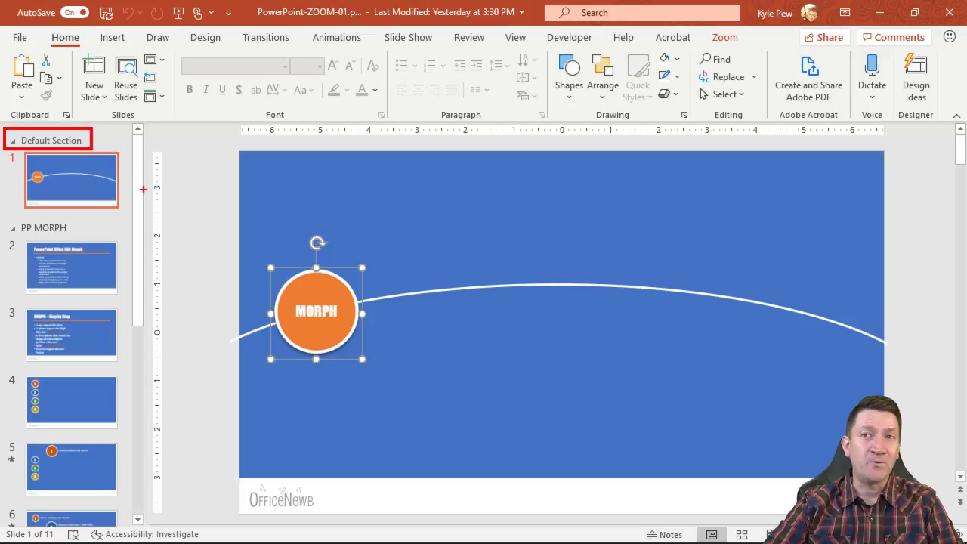
{"action": "left_click_drag", "start_coordinate": [71, 226], "coordinate": [175, 226]}
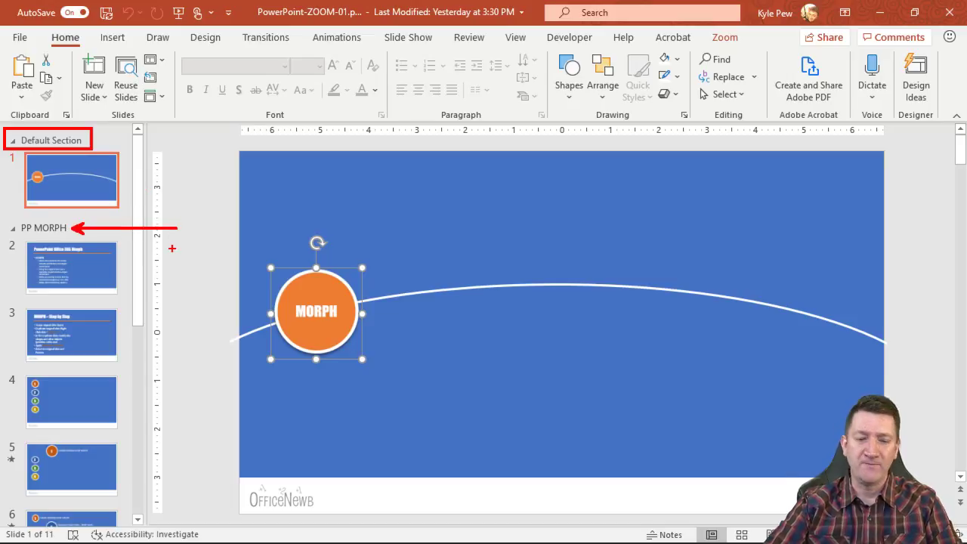
{"action": "key", "text": "Escape"}
{"action": "left_click_drag", "start_coordinate": [138, 231], "coordinate": [130, 203]}
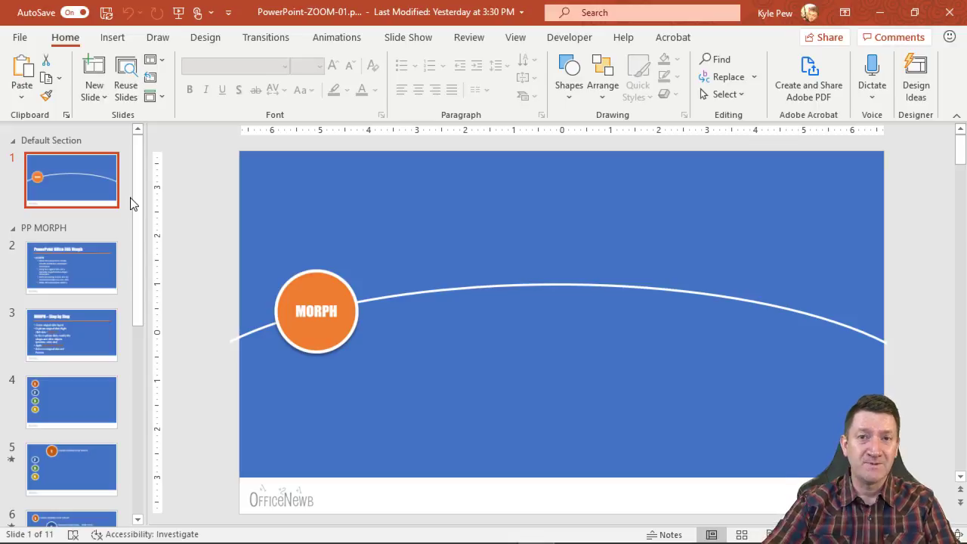
{"action": "left_click", "coordinate": [251, 191]}
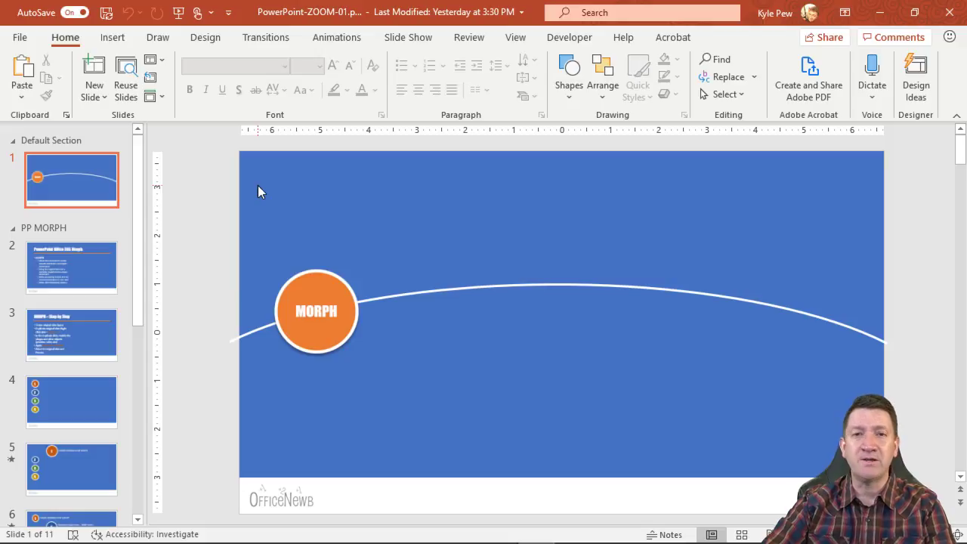
Step: Present from slide 1, zooming into the morph section and revealing all four morph steps
{"action": "key", "text": "F5"}
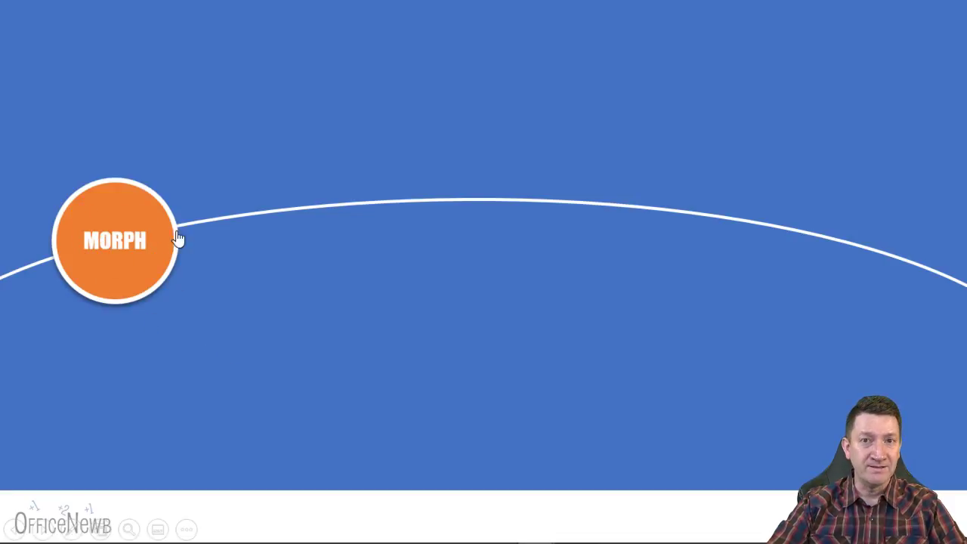
{"action": "left_click", "coordinate": [116, 243]}
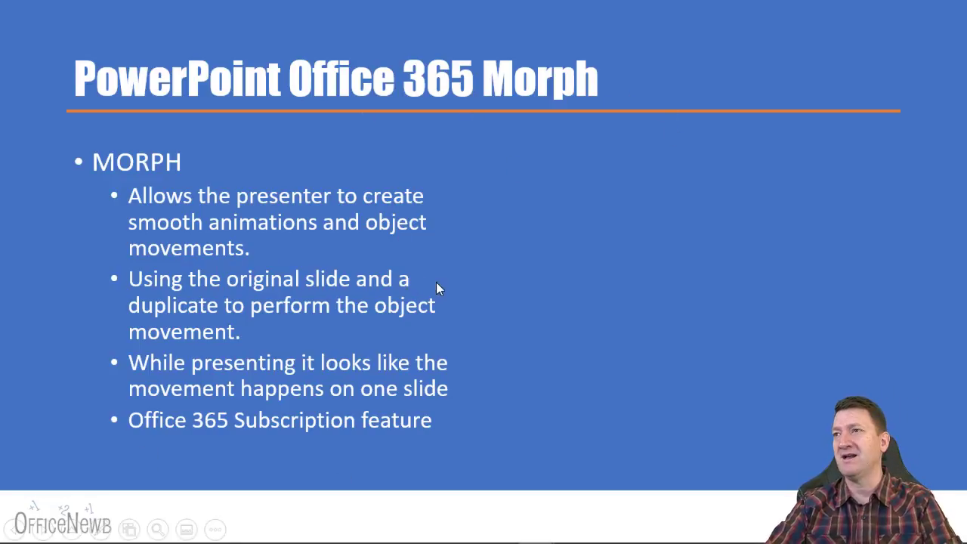
{"action": "left_click", "coordinate": [564, 307]}
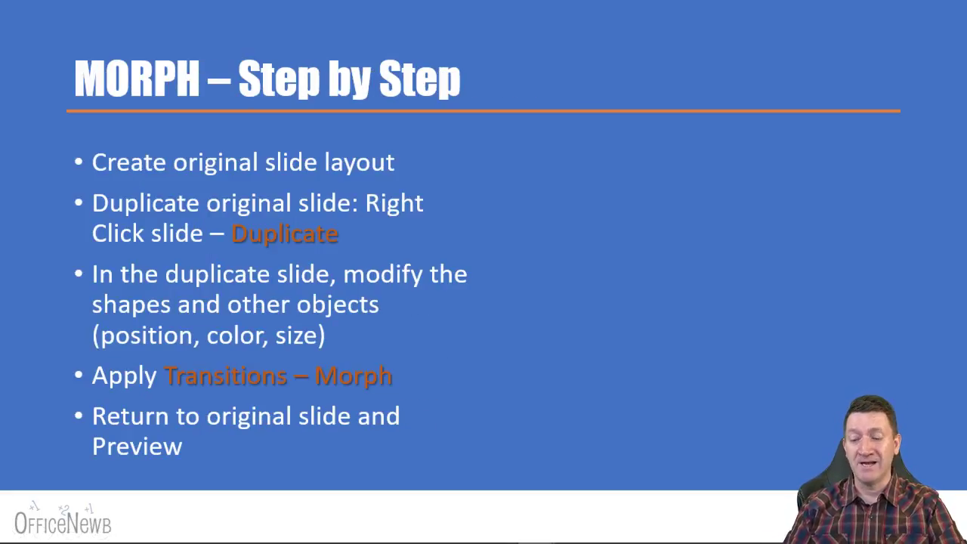
{"action": "key", "text": "Right"}
{"action": "key", "text": "Right"}
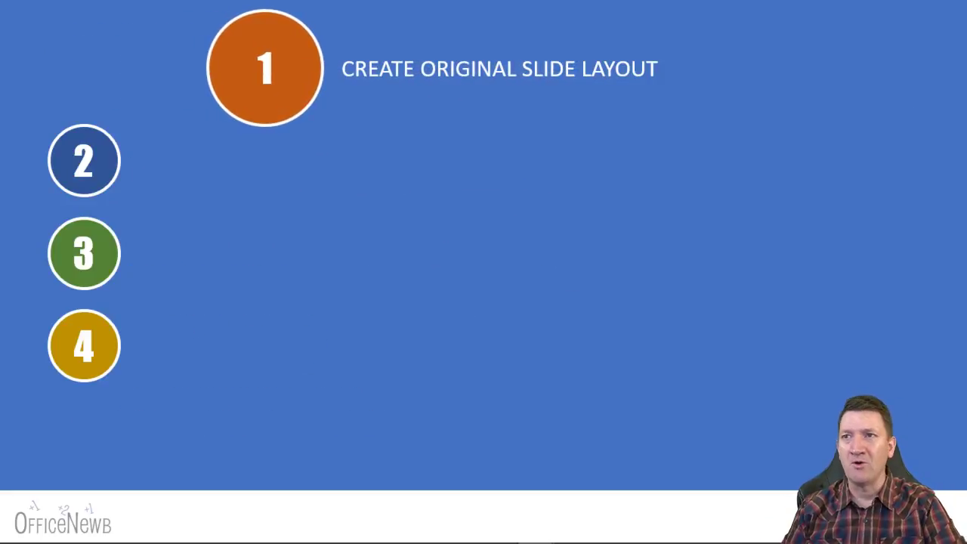
{"action": "key", "text": "Right"}
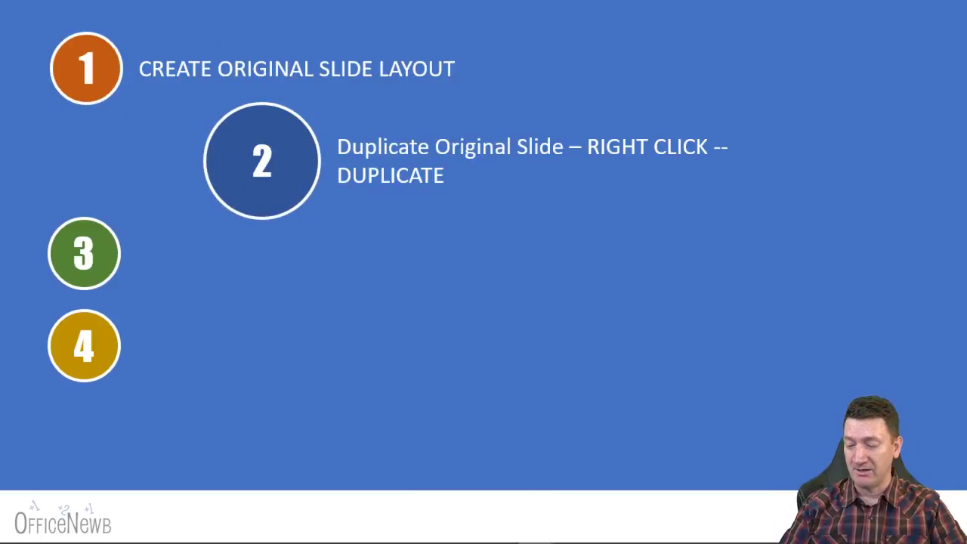
{"action": "key", "text": "Right"}
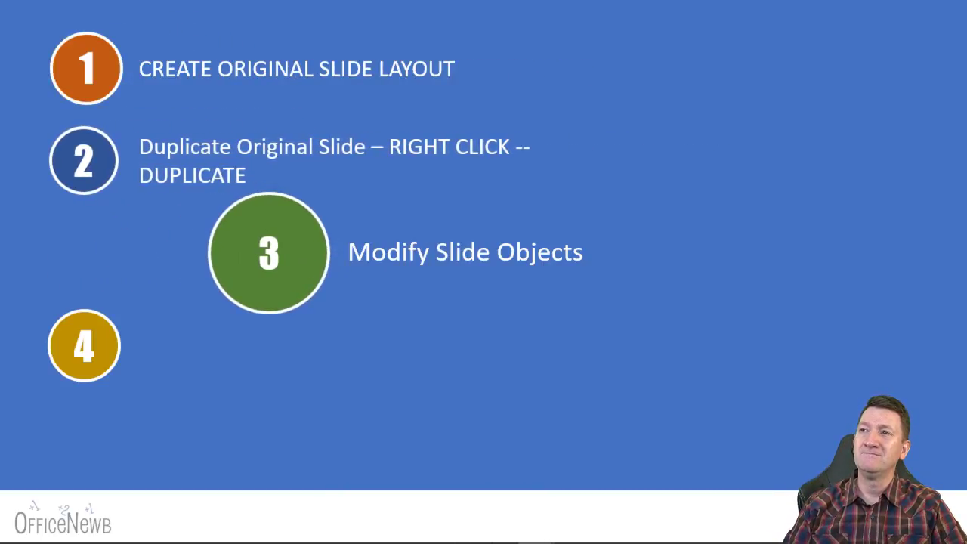
{"action": "key", "text": "Right"}
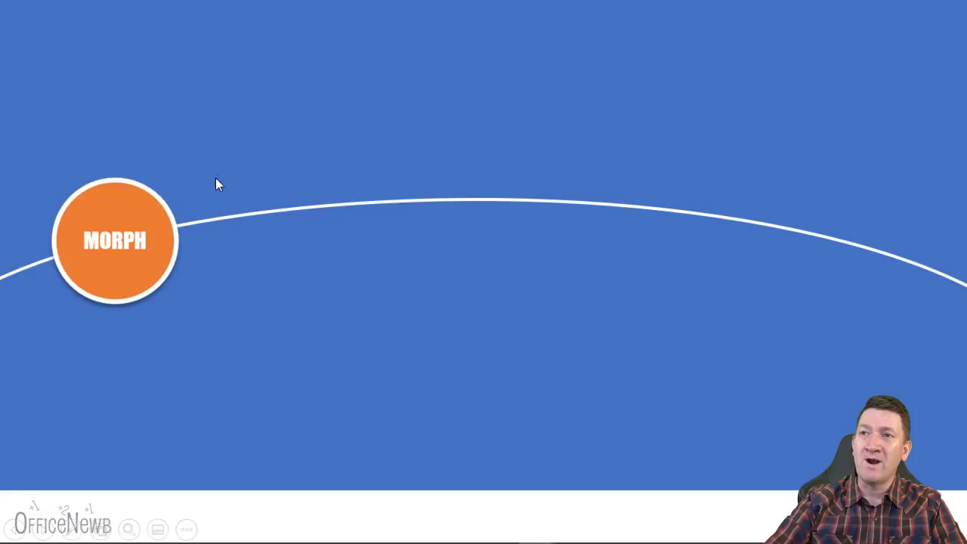
Step: Zoom into the morph section again, end the show, and return to editing slide 1
{"action": "left_click", "coordinate": [123, 230]}
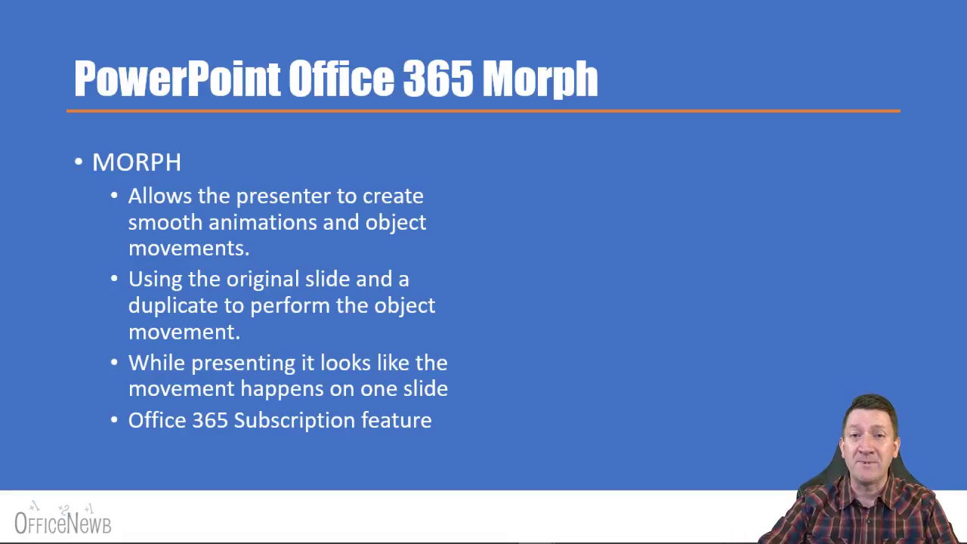
{"action": "key", "text": "Escape"}
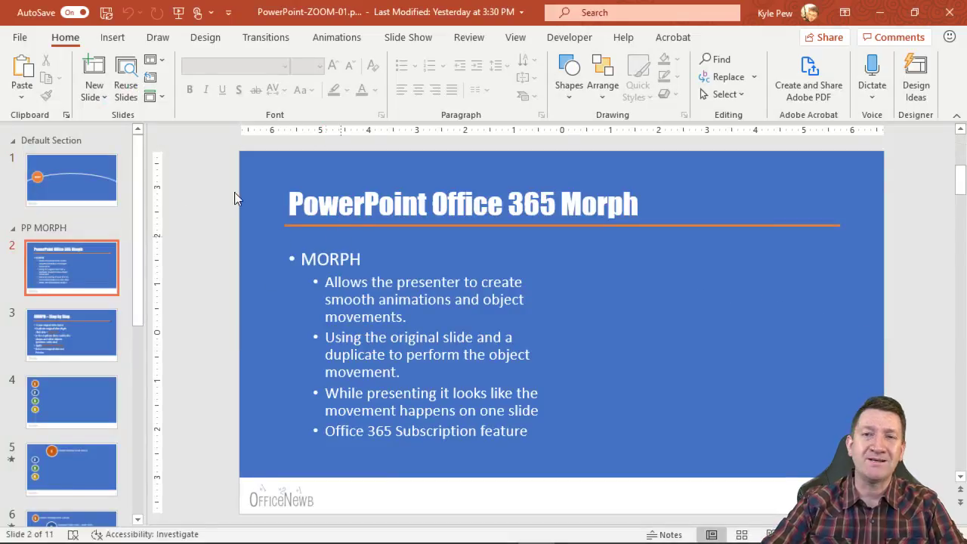
{"action": "left_click", "coordinate": [84, 198]}
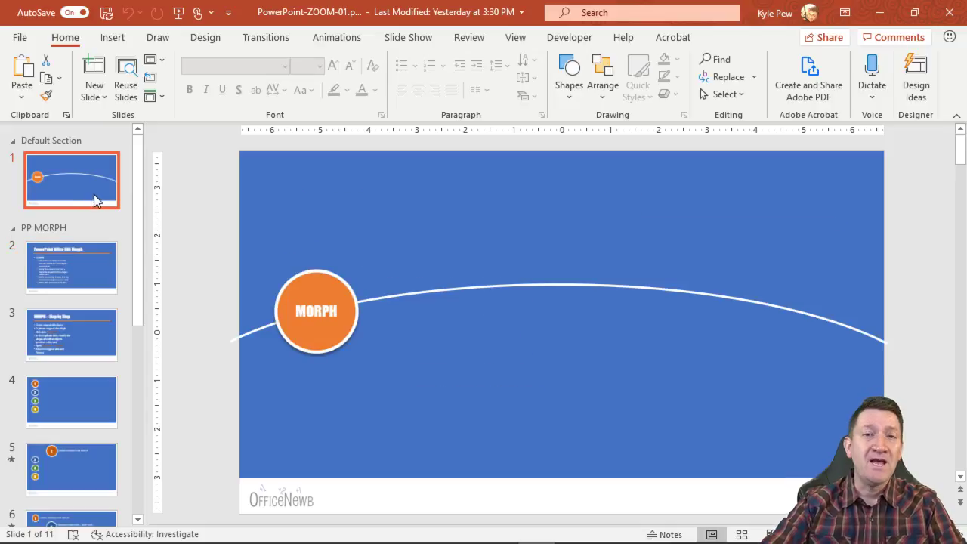
{"action": "left_click", "coordinate": [314, 327]}
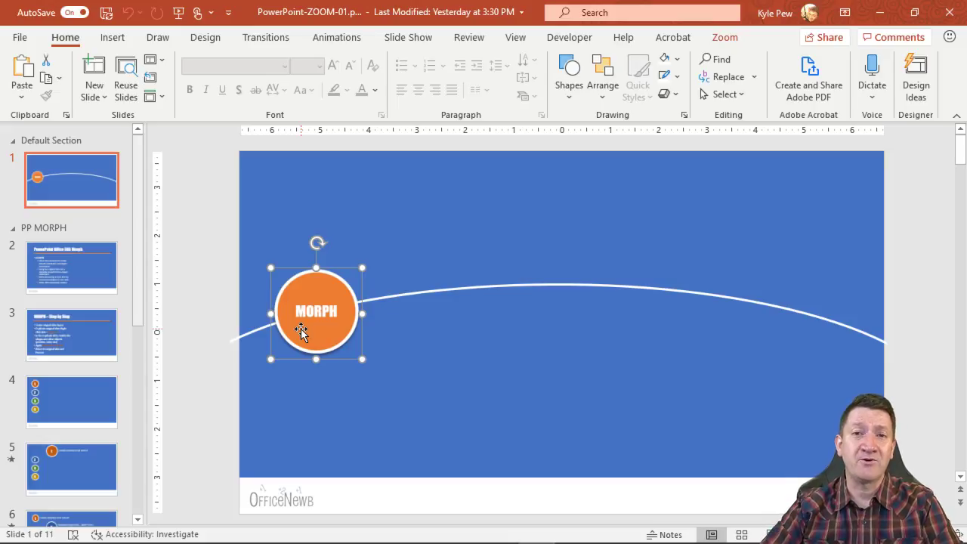
{"action": "left_click", "coordinate": [469, 345]}
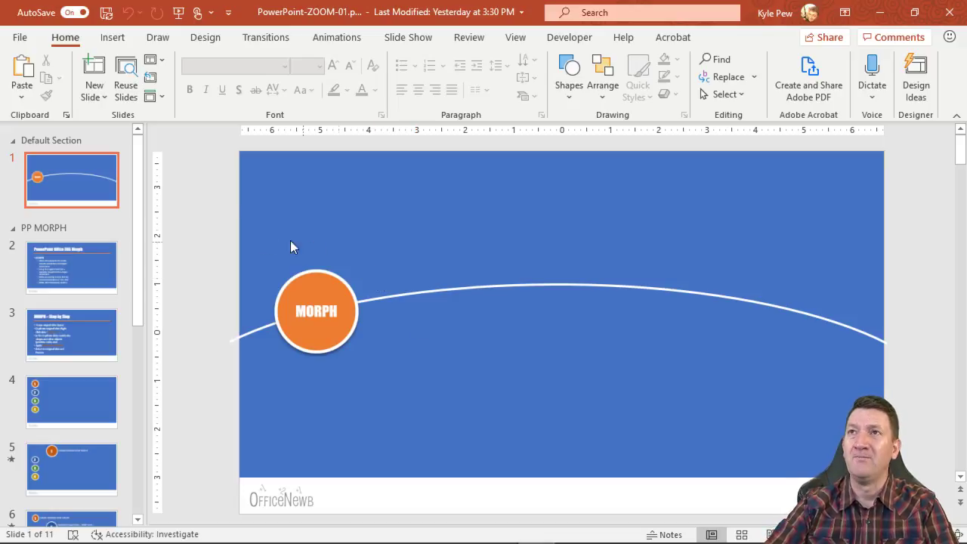
Step: Review the Insert tab's Zoom choices of Summary, Section and Slide Zoom without inserting any
{"action": "left_click", "coordinate": [112, 39]}
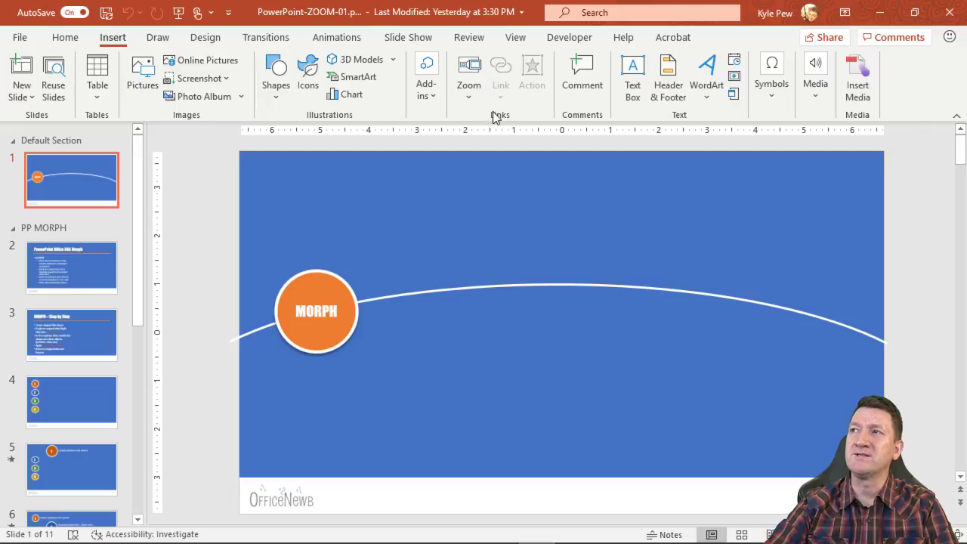
{"action": "left_click", "coordinate": [472, 102]}
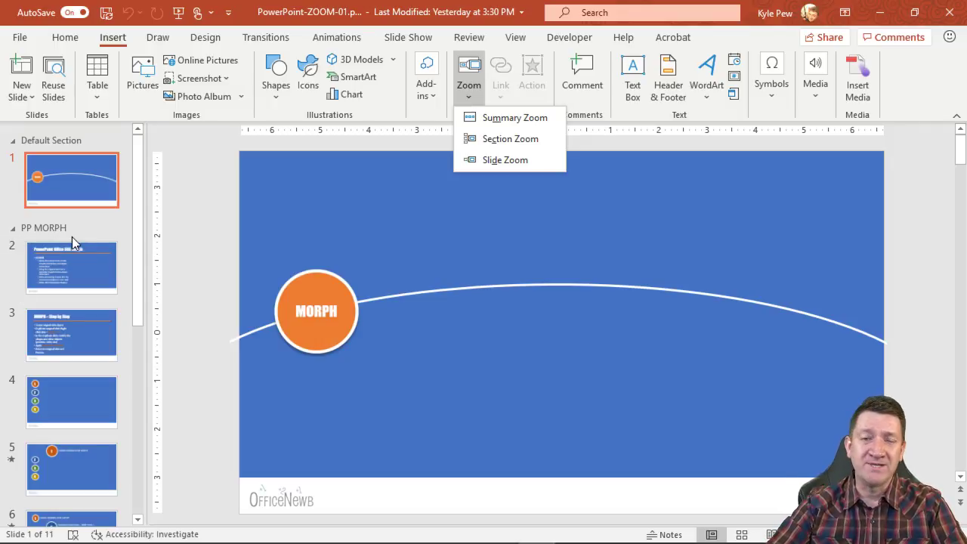
{"action": "left_click", "coordinate": [202, 242]}
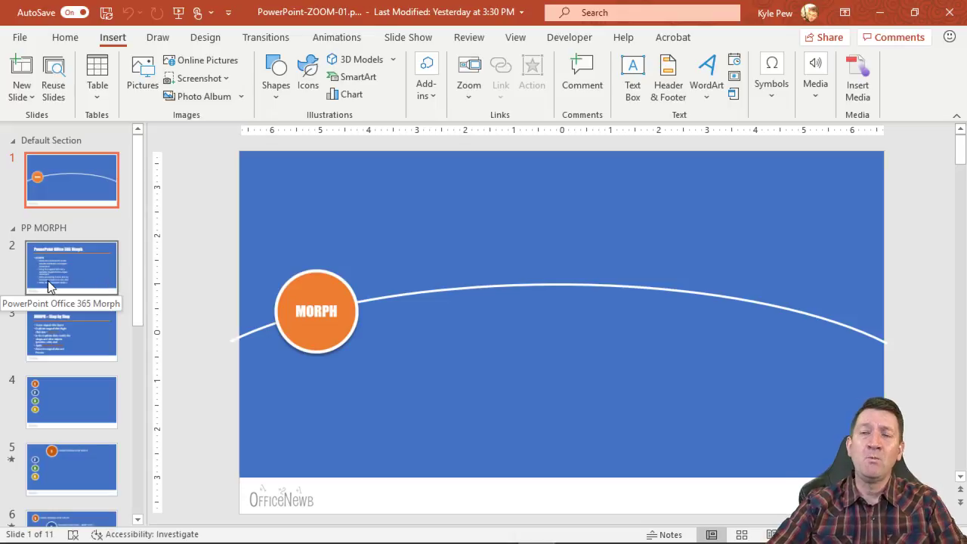
{"action": "scroll", "coordinate": [56, 276], "scroll_direction": "down", "scroll_amount": 6}
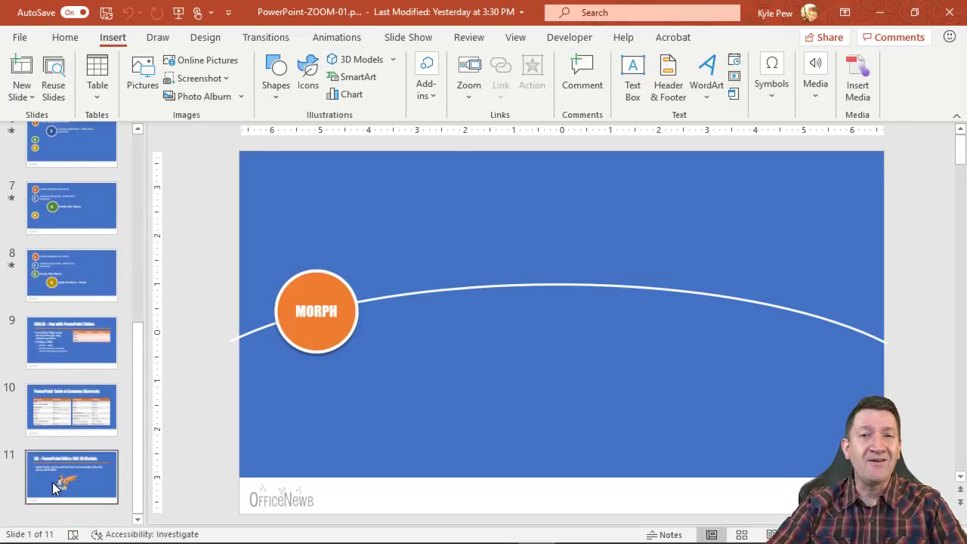
Step: Collapse and re-expand the PP MORPH section in the thumbnail pane
{"action": "scroll", "coordinate": [55, 455], "scroll_direction": "up", "scroll_amount": 4}
{"action": "scroll", "coordinate": [50, 243], "scroll_direction": "up", "scroll_amount": 2}
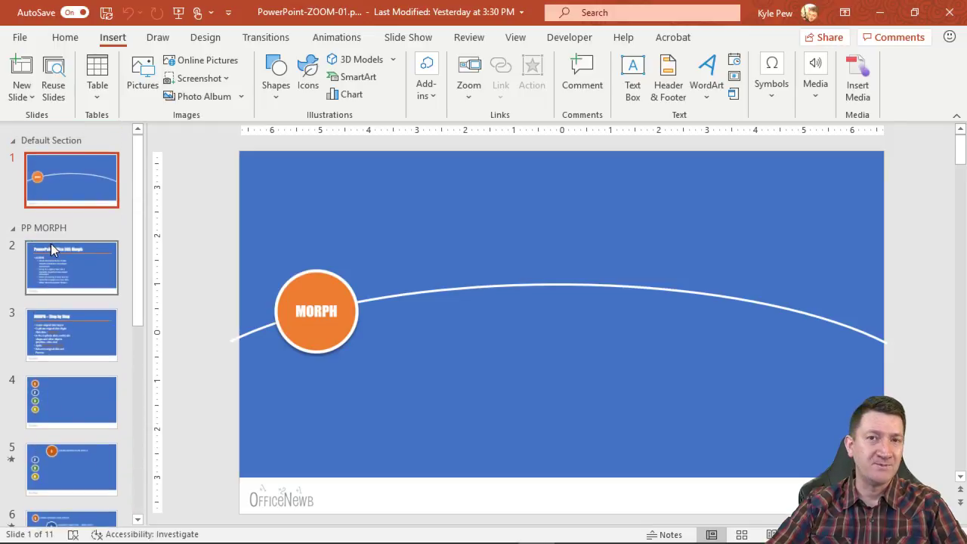
{"action": "left_click", "coordinate": [13, 228]}
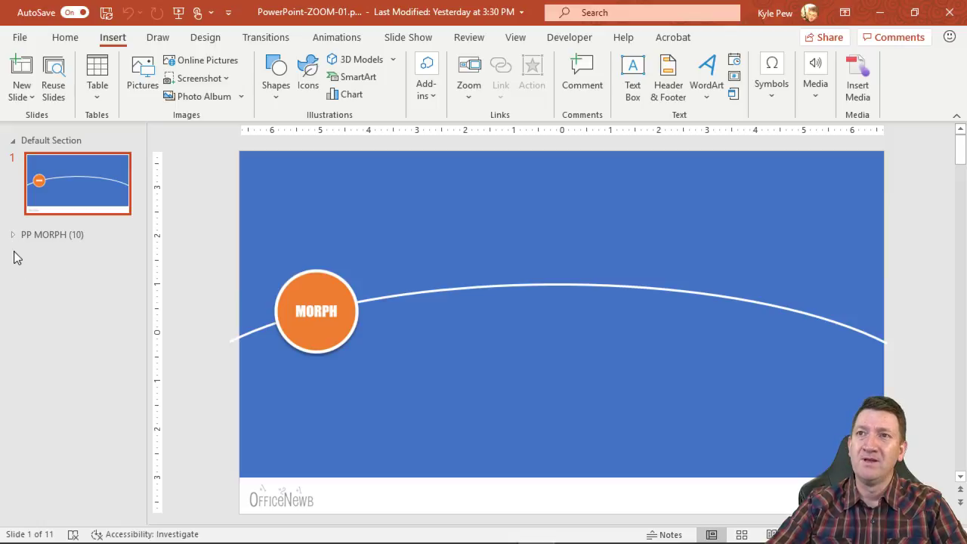
{"action": "left_click", "coordinate": [13, 235]}
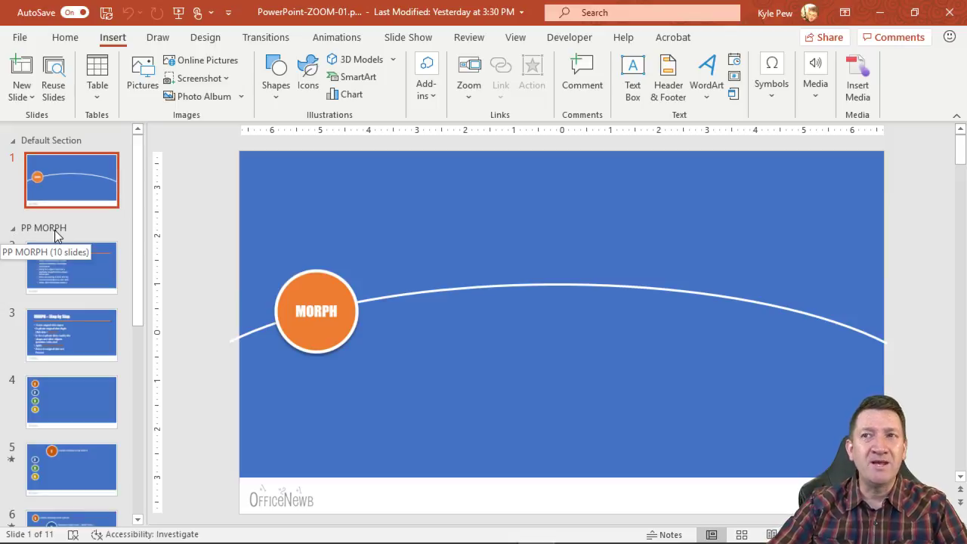
Step: Browse slides 2, 8, 9 and 10, settling on slide 9, 'TABLES – Fun with PowerPoint Tables'
{"action": "left_click", "coordinate": [55, 252]}
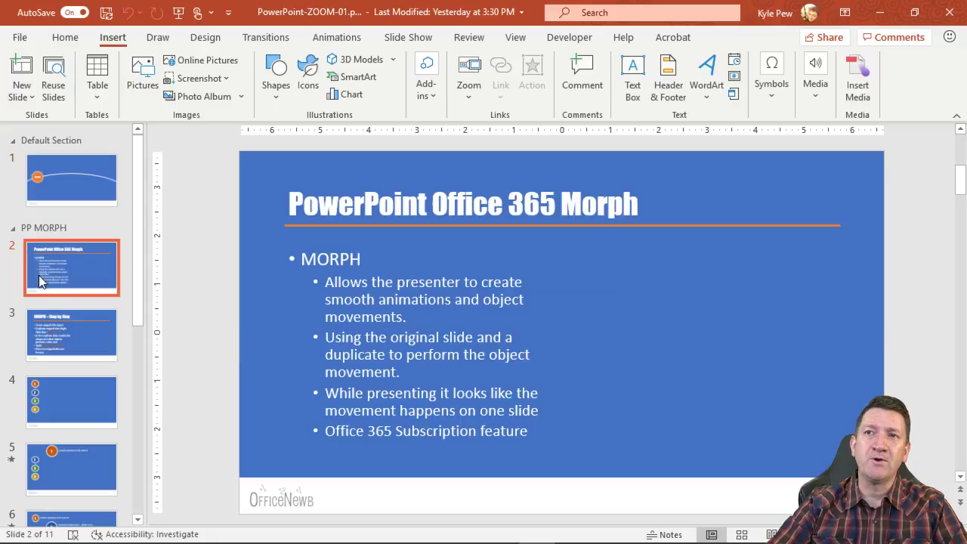
{"action": "scroll", "coordinate": [46, 297], "scroll_direction": "down", "scroll_amount": 1}
{"action": "scroll", "coordinate": [47, 300], "scroll_direction": "down", "scroll_amount": 8}
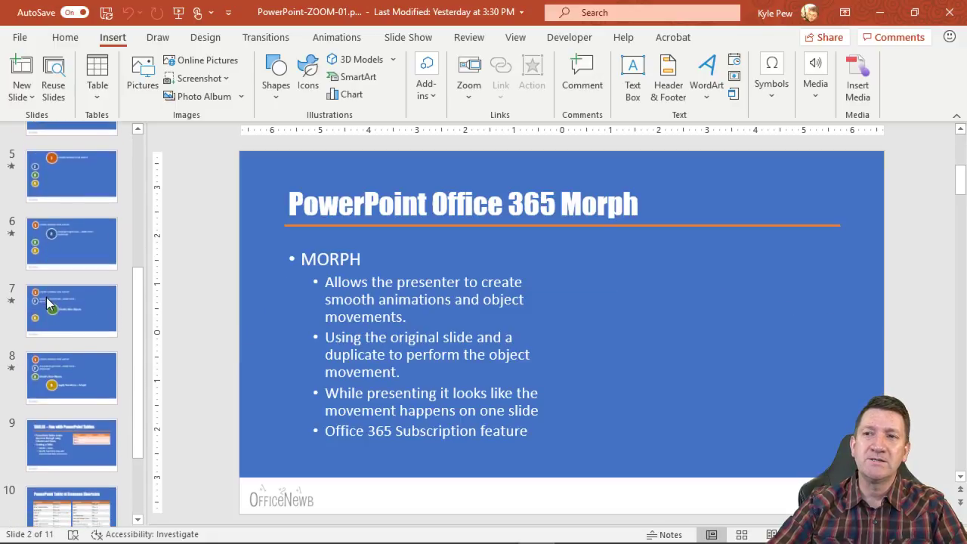
{"action": "left_click", "coordinate": [47, 385]}
{"action": "scroll", "coordinate": [46, 386], "scroll_direction": "down", "scroll_amount": 2}
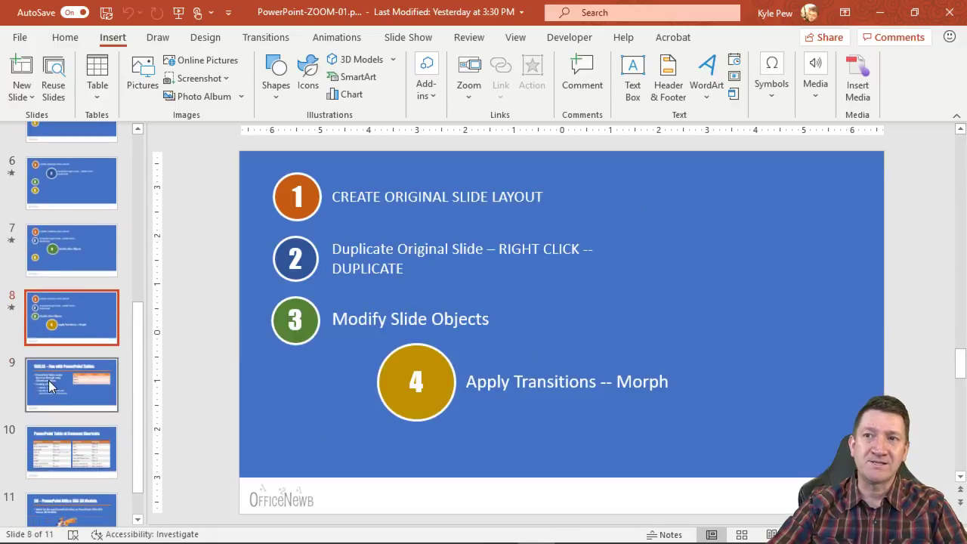
{"action": "left_click", "coordinate": [53, 386]}
{"action": "left_click", "coordinate": [53, 442]}
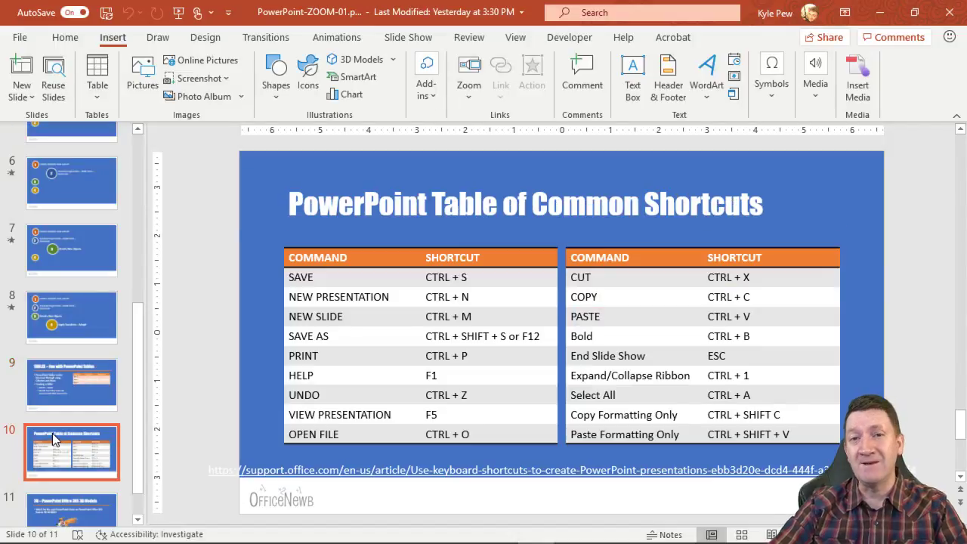
{"action": "left_click", "coordinate": [50, 390]}
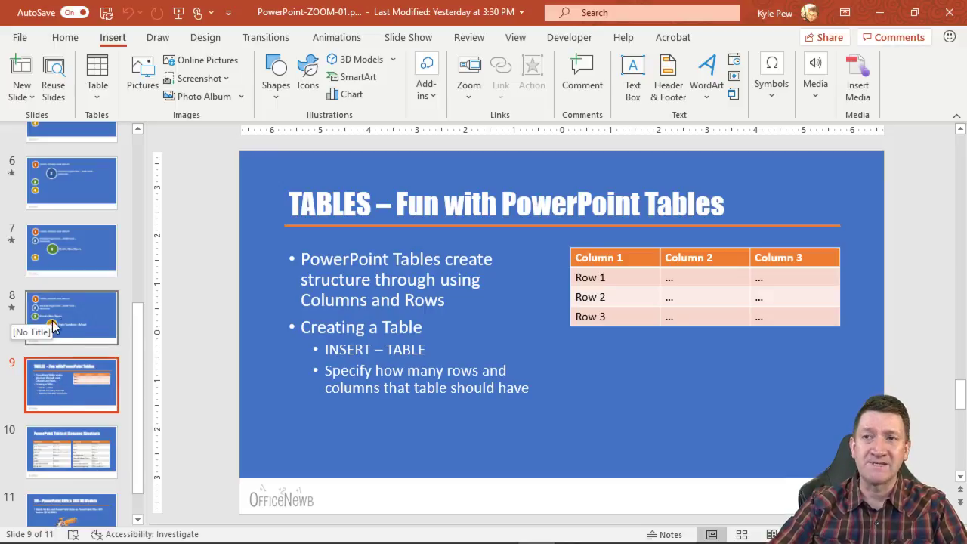
Step: Add a section named 'PP Tables' starting at slide 9
{"action": "right_click", "coordinate": [50, 381]}
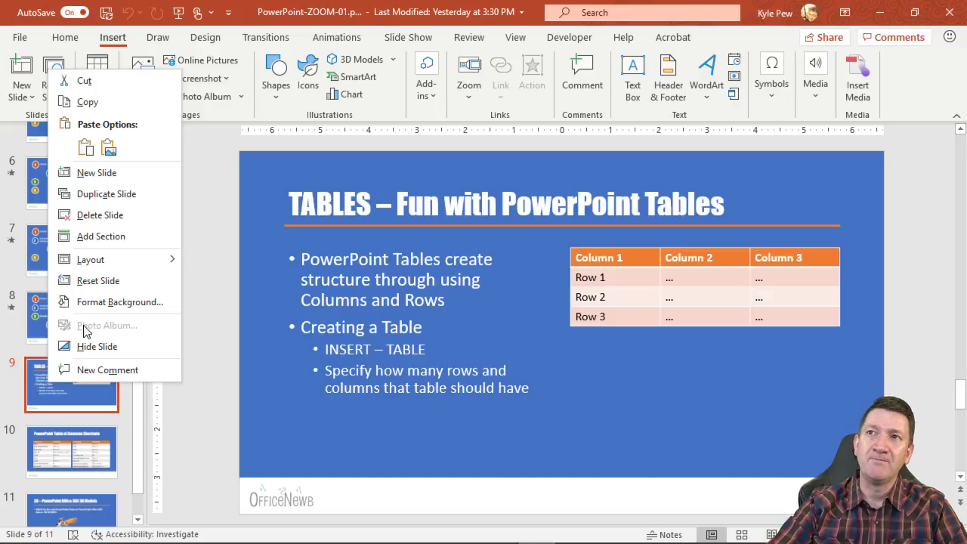
{"action": "left_click", "coordinate": [96, 239]}
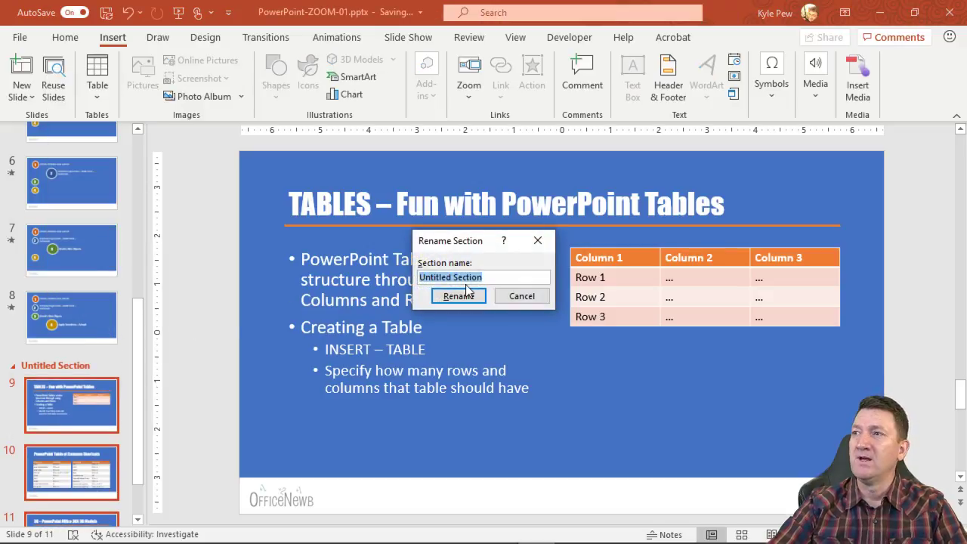
{"action": "type", "text": "PP Tables"}
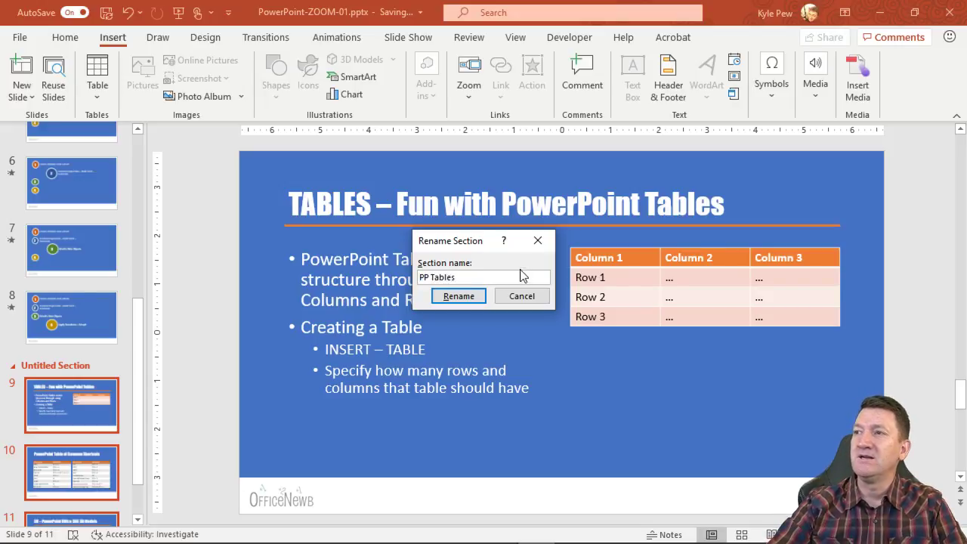
{"action": "left_click", "coordinate": [467, 296]}
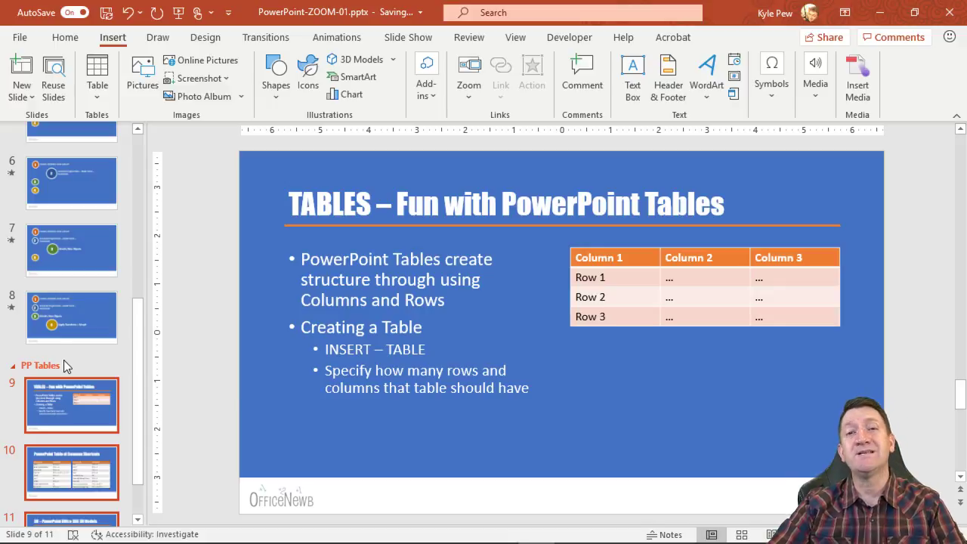
Step: Go back to slide 1, the MORPH title slide, and list the Insert tab's zoom types
{"action": "scroll", "coordinate": [64, 360], "scroll_direction": "up", "scroll_amount": 4}
{"action": "scroll", "coordinate": [63, 359], "scroll_direction": "up", "scroll_amount": 2}
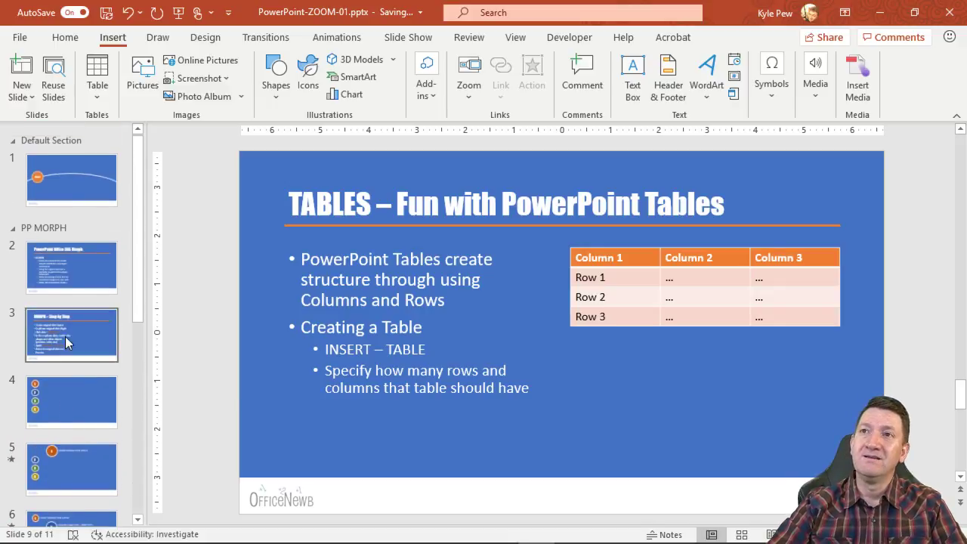
{"action": "left_click", "coordinate": [65, 182]}
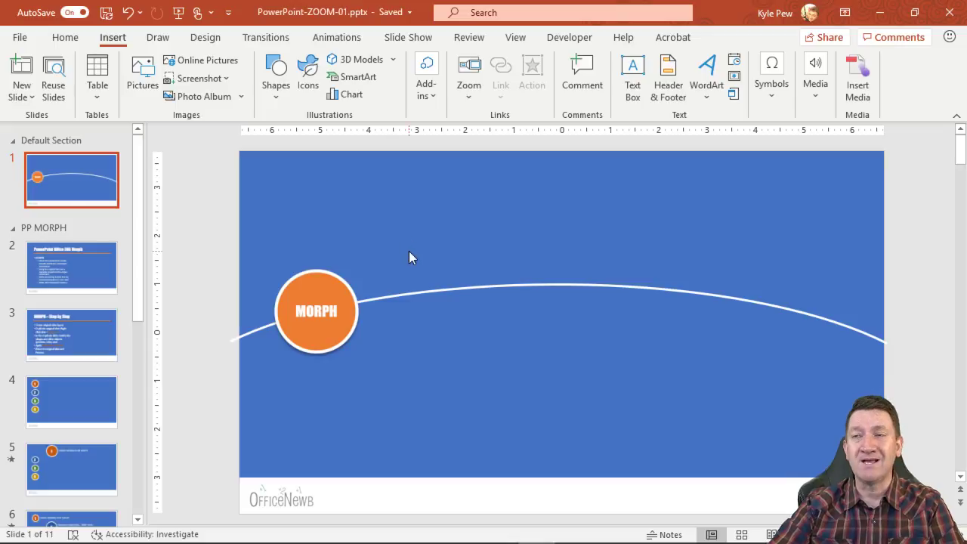
{"action": "left_click", "coordinate": [459, 102]}
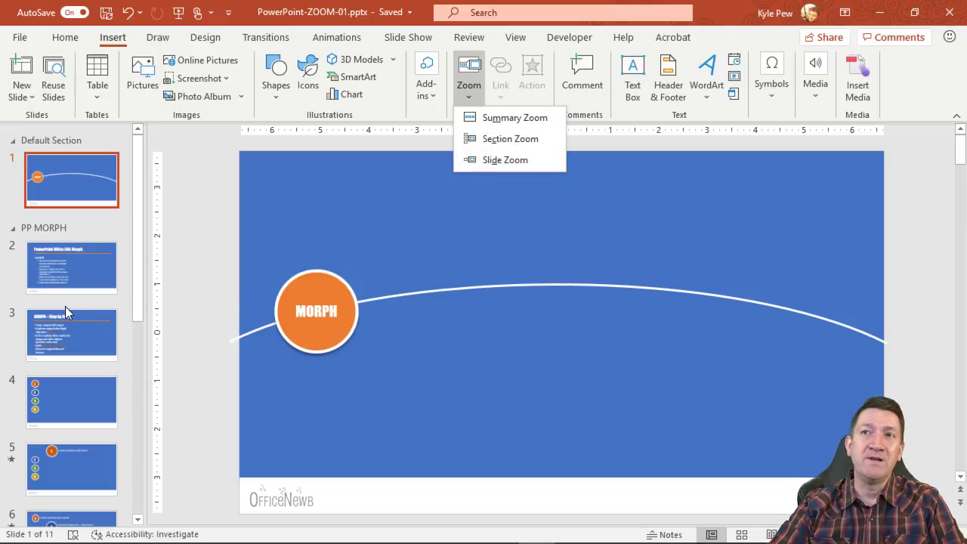
{"action": "scroll", "coordinate": [63, 305], "scroll_direction": "down", "scroll_amount": 10}
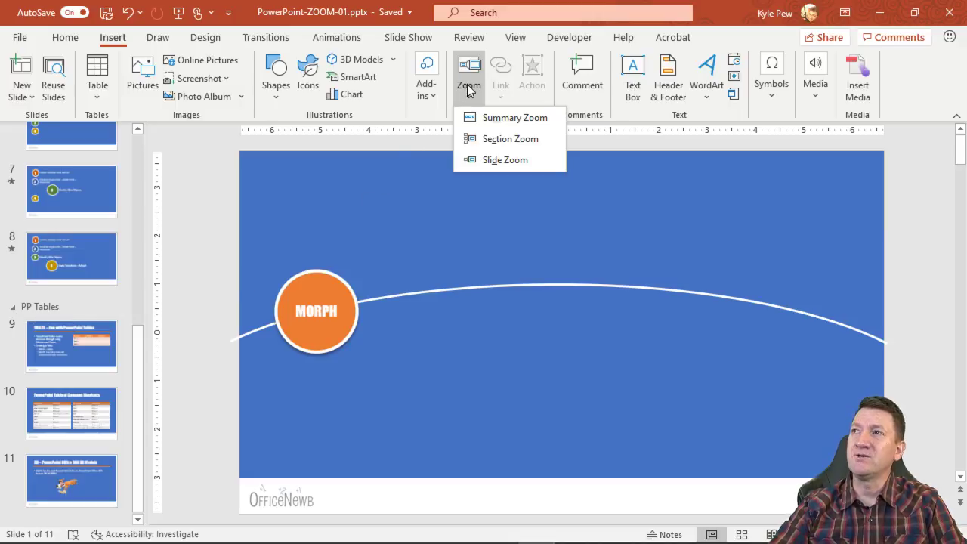
Step: Insert a Section Zoom to 'Section 3: PP Tables', placed right of the MORPH circle, showing its Zoom options
{"action": "left_click", "coordinate": [499, 141]}
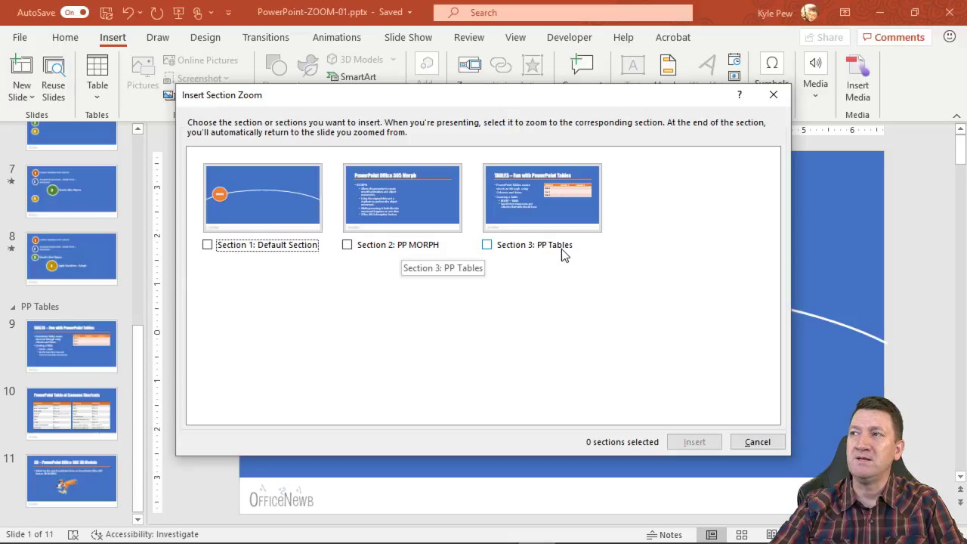
{"action": "left_click", "coordinate": [486, 245]}
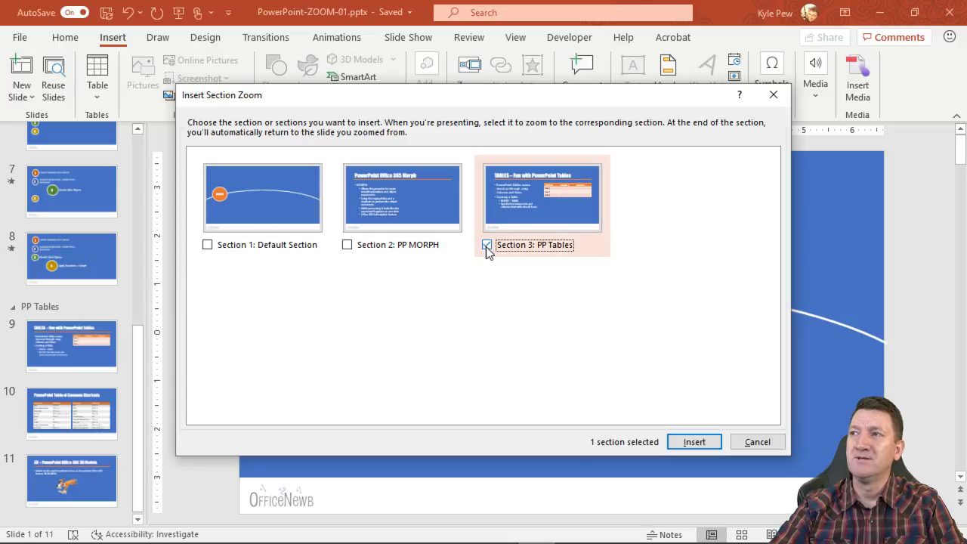
{"action": "left_click", "coordinate": [693, 442]}
{"action": "left_click_drag", "start_coordinate": [531, 307], "coordinate": [453, 283]}
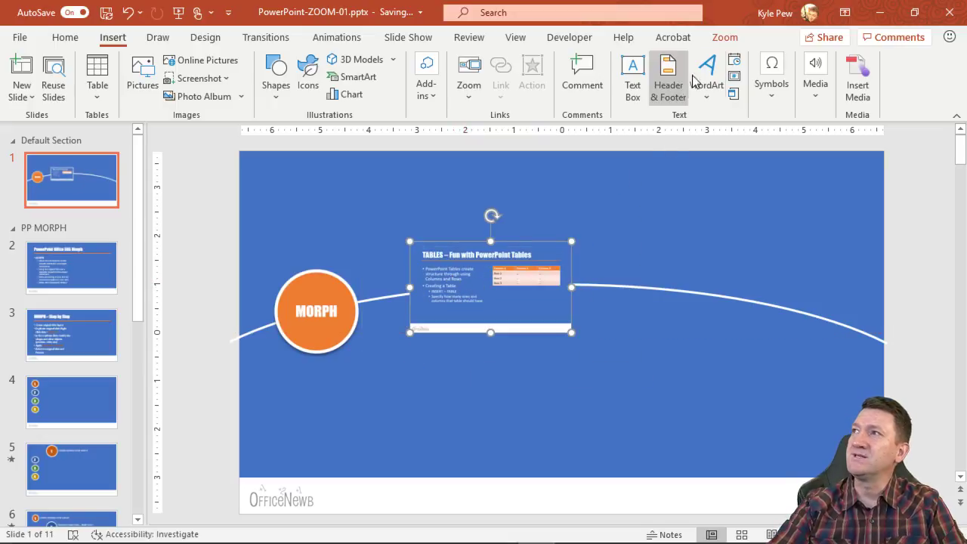
{"action": "left_click", "coordinate": [725, 39]}
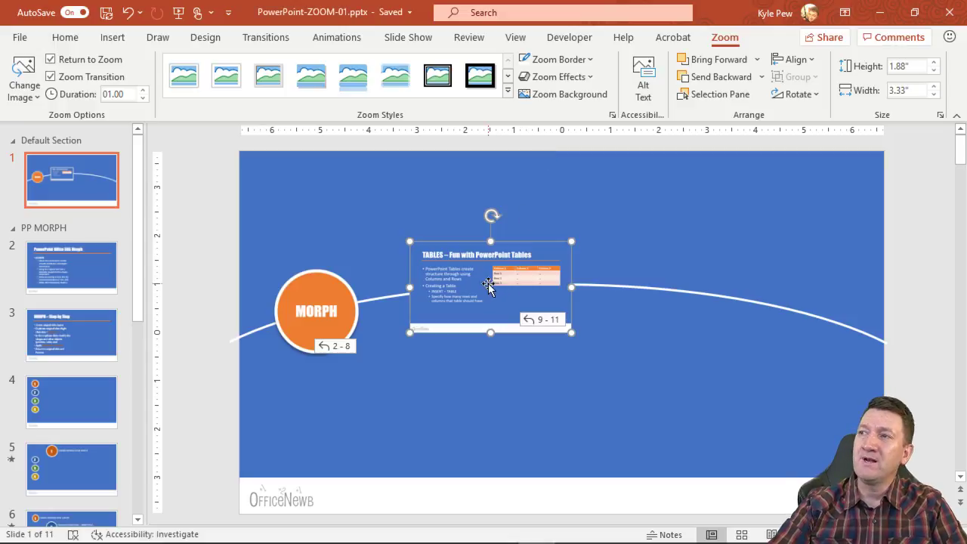
Step: View slide 9, select the TABLES section zoom on slide 1, then return to slide 9
{"action": "scroll", "coordinate": [74, 337], "scroll_direction": "down", "scroll_amount": 5}
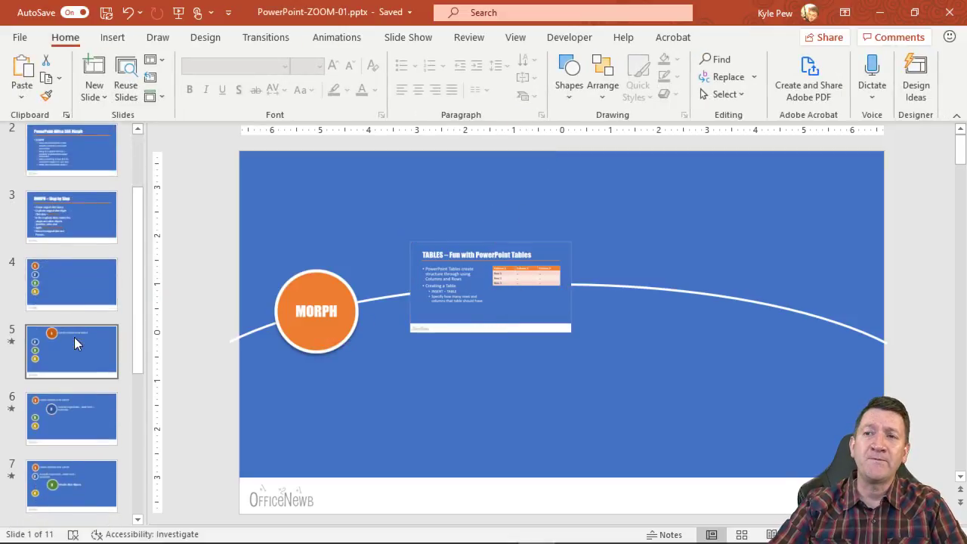
{"action": "left_click", "coordinate": [68, 432]}
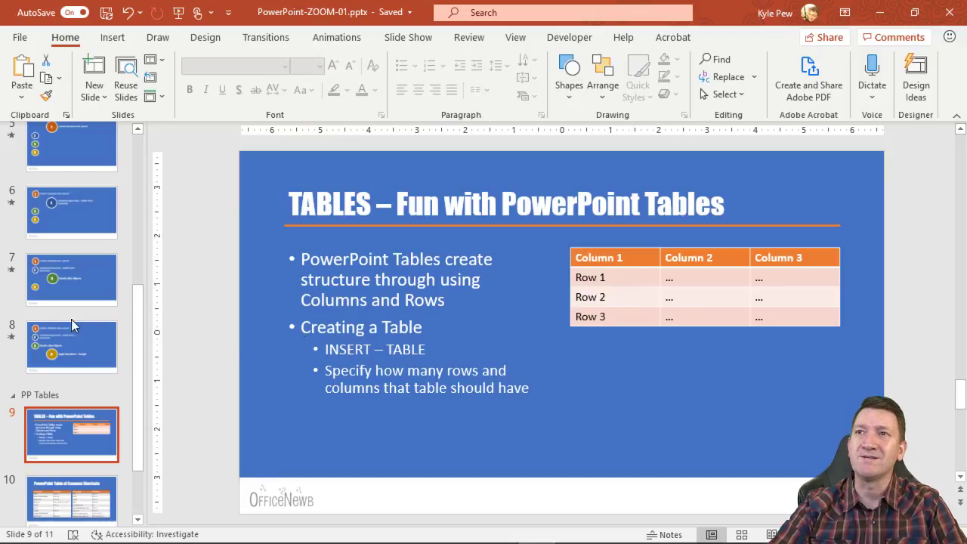
{"action": "scroll", "coordinate": [70, 318], "scroll_direction": "up", "scroll_amount": 6}
{"action": "left_click", "coordinate": [75, 166]}
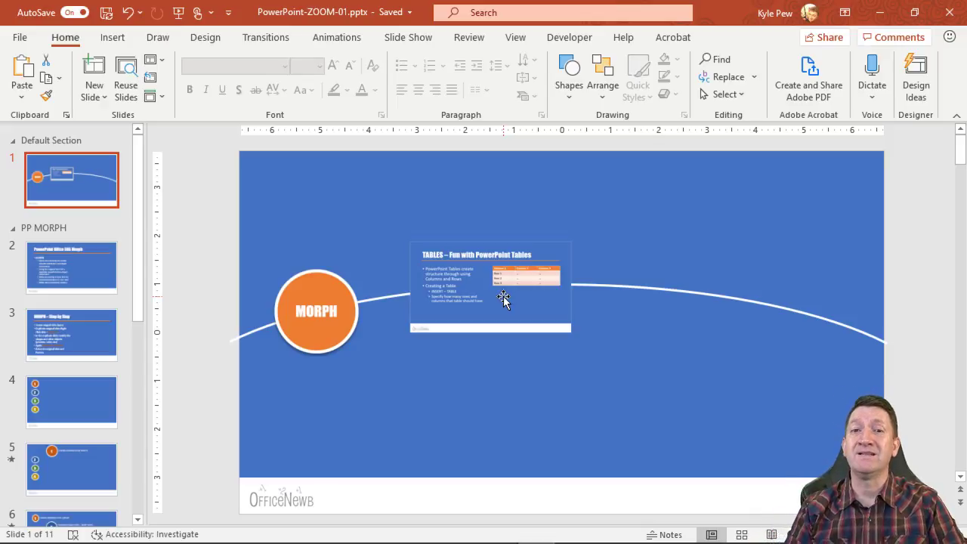
{"action": "left_click", "coordinate": [505, 300]}
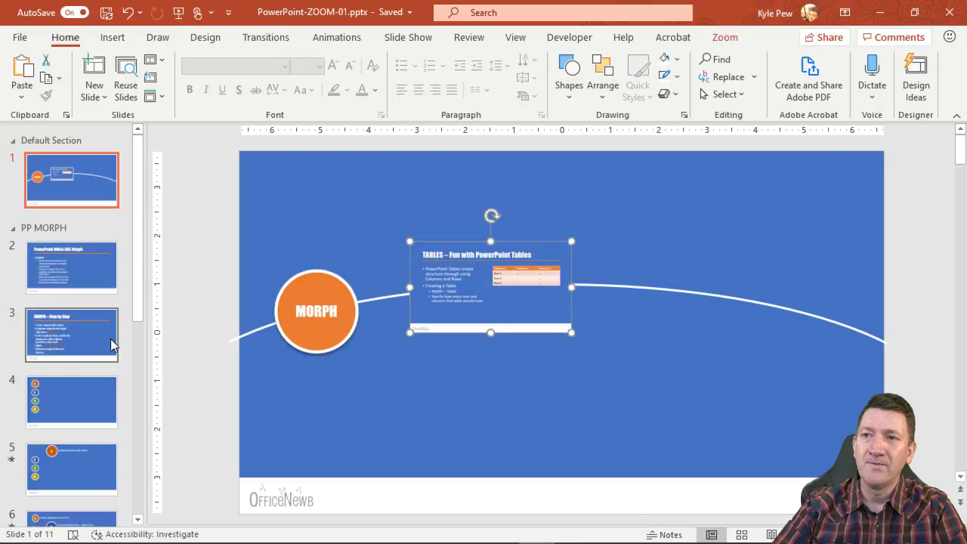
{"action": "scroll", "coordinate": [110, 344], "scroll_direction": "down", "scroll_amount": 4}
{"action": "scroll", "coordinate": [110, 344], "scroll_direction": "down", "scroll_amount": 2}
{"action": "left_click", "coordinate": [82, 367]}
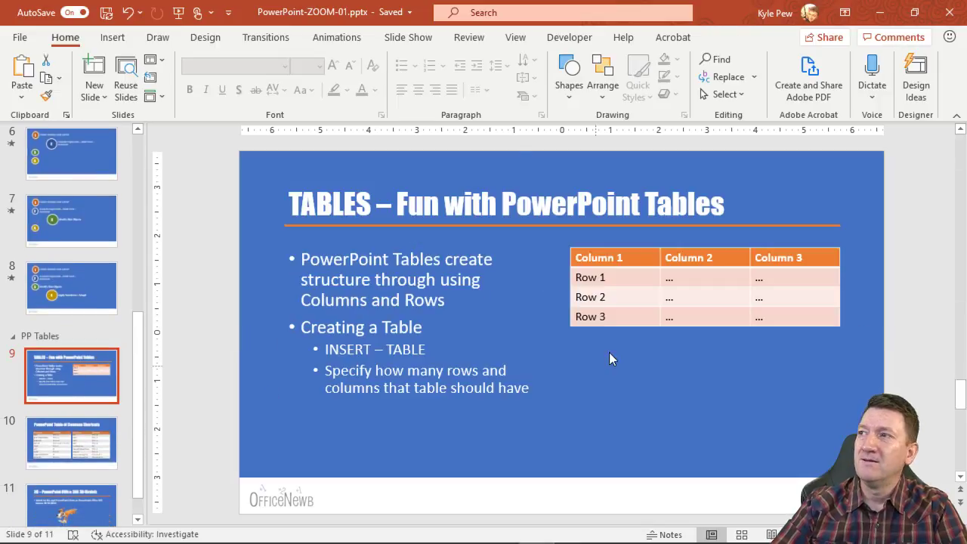
Step: Apply the green table style to the TABLES slide's table
{"action": "left_click", "coordinate": [608, 295]}
{"action": "left_click", "coordinate": [587, 249]}
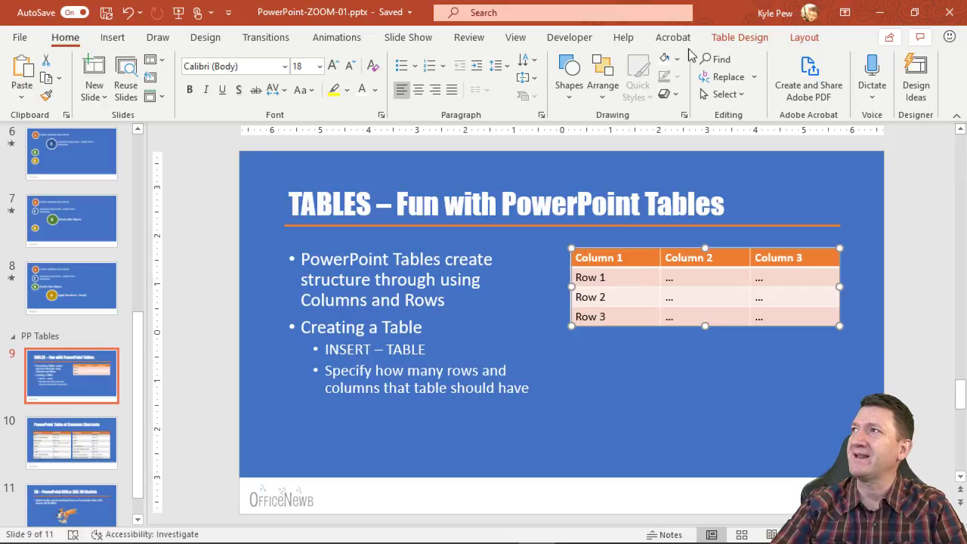
{"action": "left_click", "coordinate": [752, 40]}
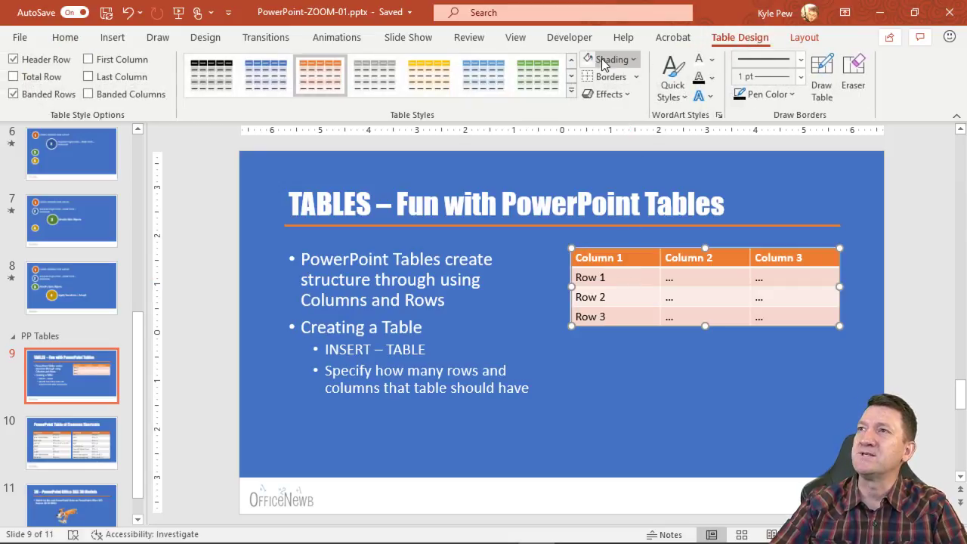
{"action": "left_click", "coordinate": [538, 76]}
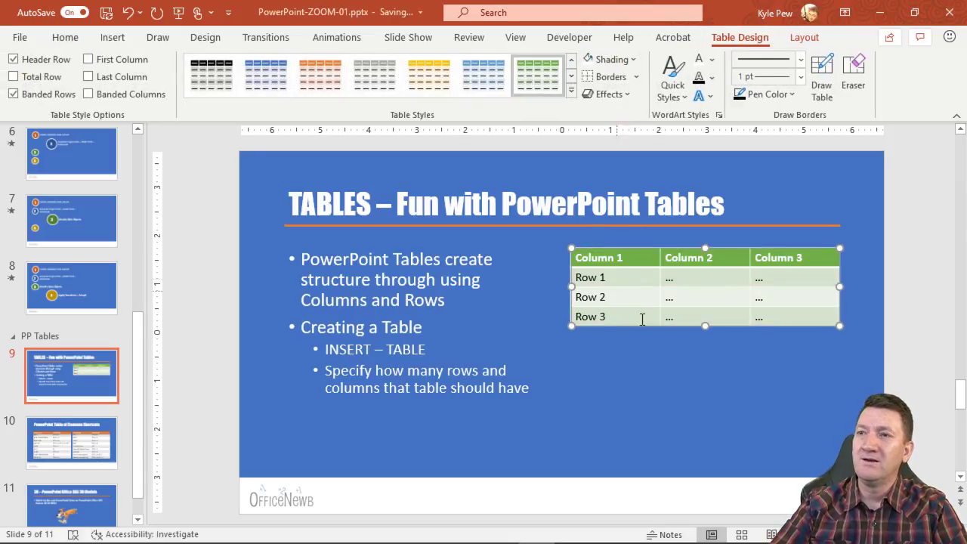
{"action": "left_click", "coordinate": [95, 410]}
Step: Return to slide 1, whose TABLES zoom thumbnail now shows the green table
{"action": "scroll", "coordinate": [95, 411], "scroll_direction": "up", "scroll_amount": 3}
{"action": "scroll", "coordinate": [95, 411], "scroll_direction": "up", "scroll_amount": 3}
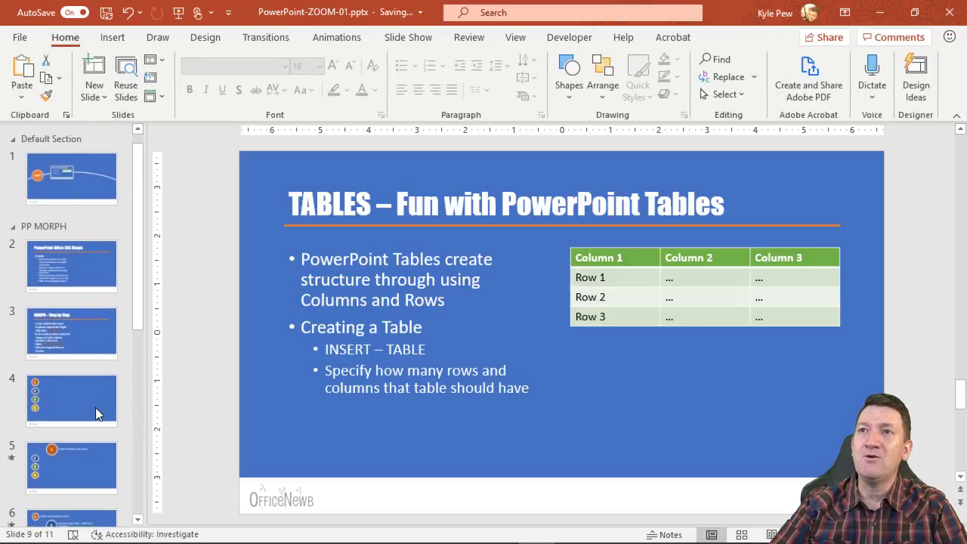
{"action": "left_click", "coordinate": [83, 182]}
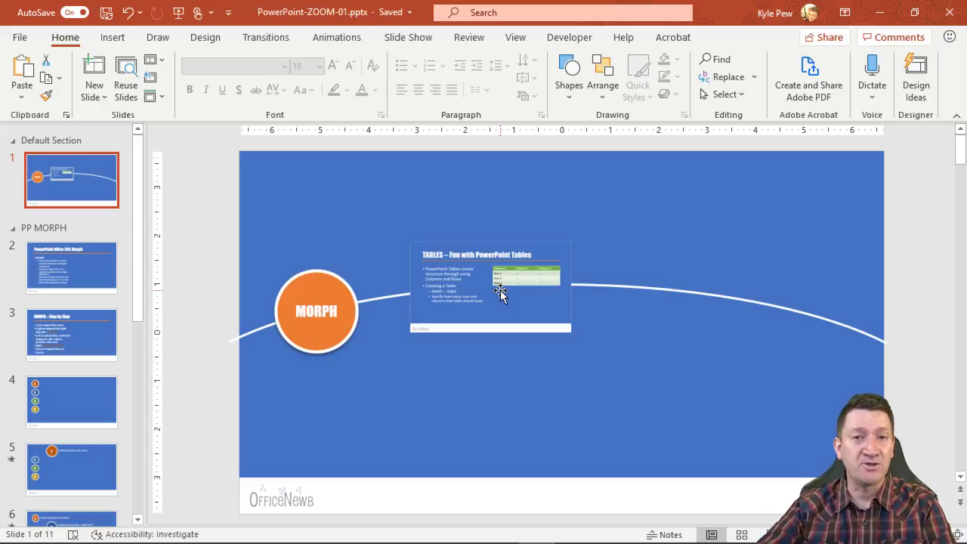
Step: Present from slide 1, zoom into the TABLES section, advance to Common Shortcuts, then end the show
{"action": "key", "text": "F5"}
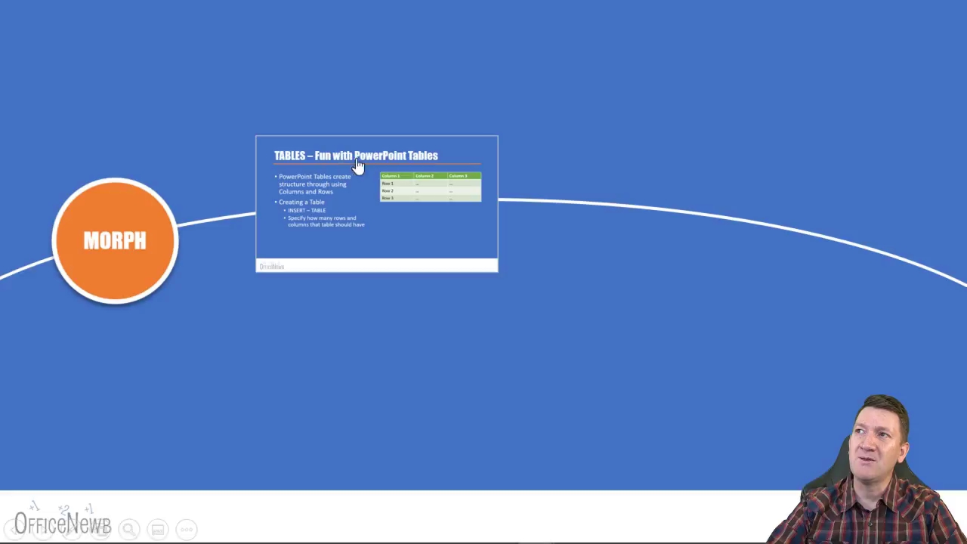
{"action": "left_click", "coordinate": [400, 221]}
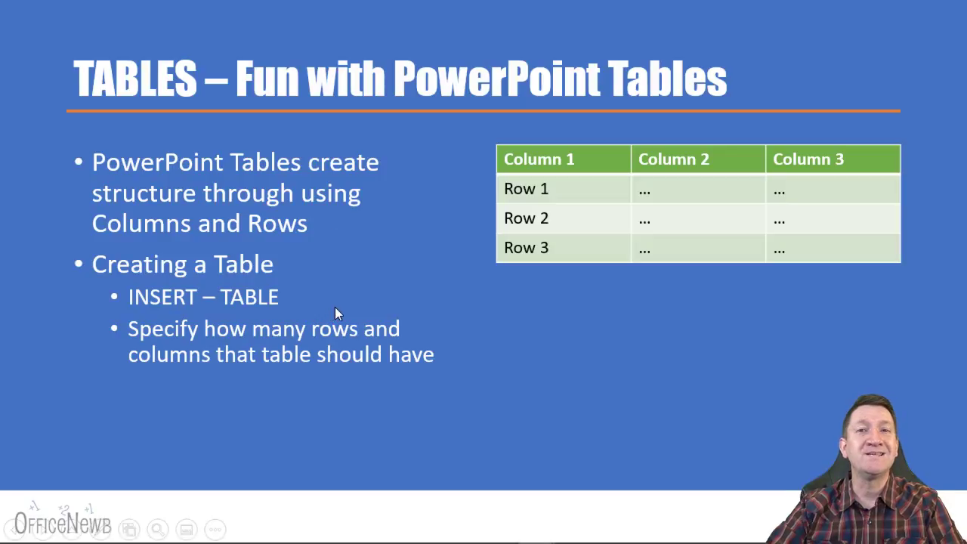
{"action": "left_click", "coordinate": [642, 326]}
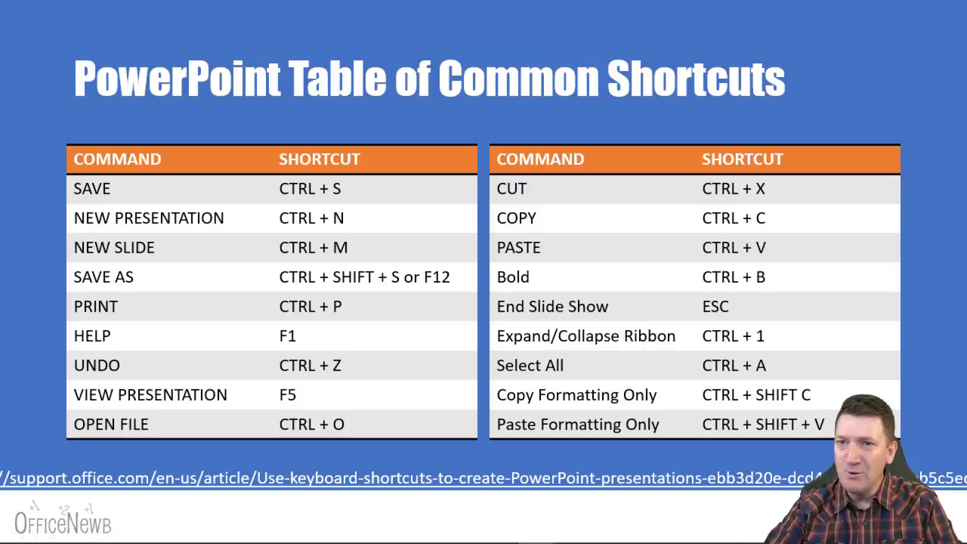
{"action": "key", "text": "Escape"}
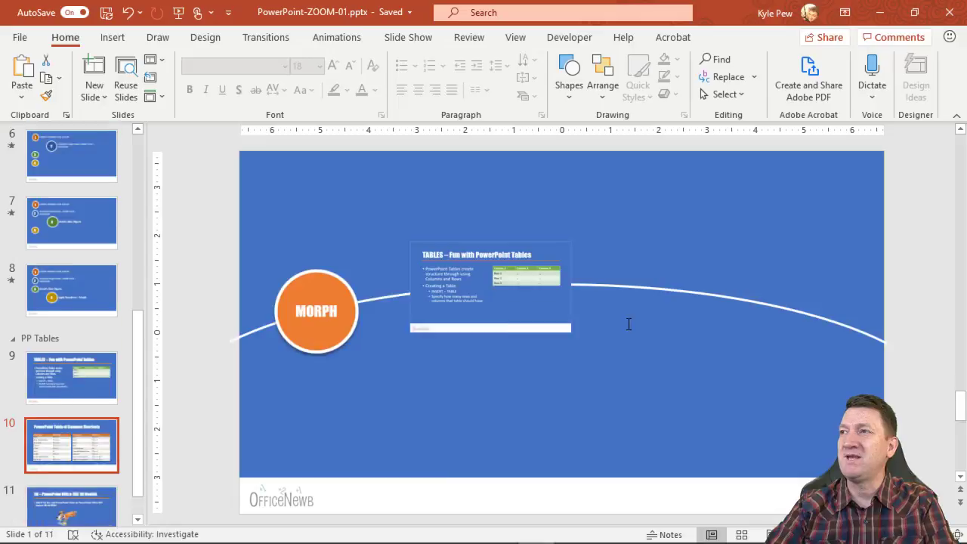
Step: Return to slide 1, the MORPH title slide, and display the Insert tab's commands
{"action": "scroll", "coordinate": [76, 312], "scroll_direction": "up", "scroll_amount": 3}
{"action": "scroll", "coordinate": [77, 313], "scroll_direction": "up", "scroll_amount": 3}
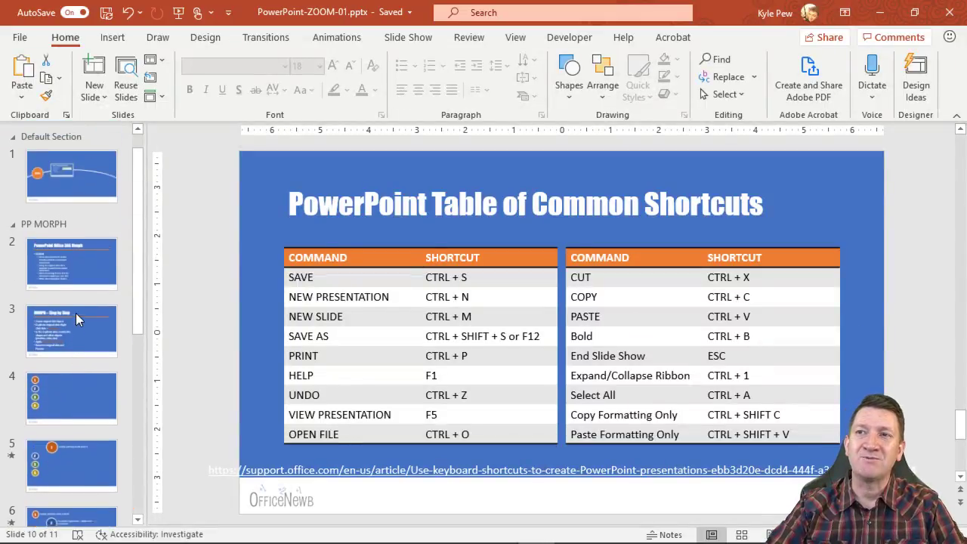
{"action": "left_click", "coordinate": [74, 199]}
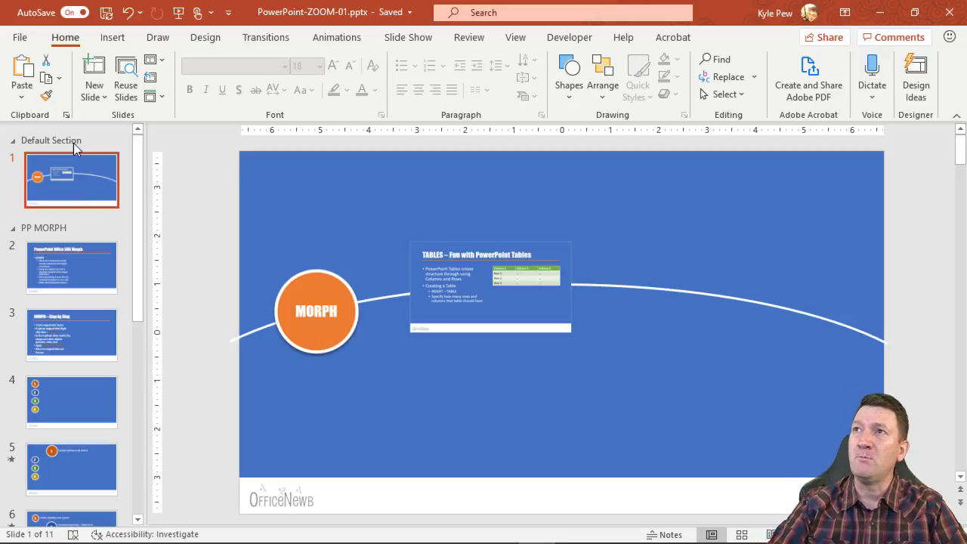
{"action": "left_click", "coordinate": [113, 39]}
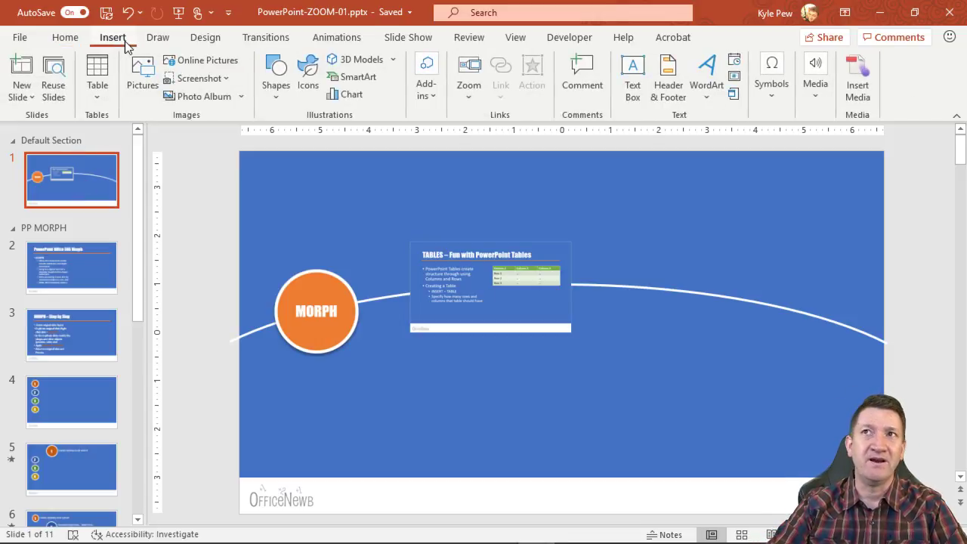
{"action": "left_click", "coordinate": [469, 102]}
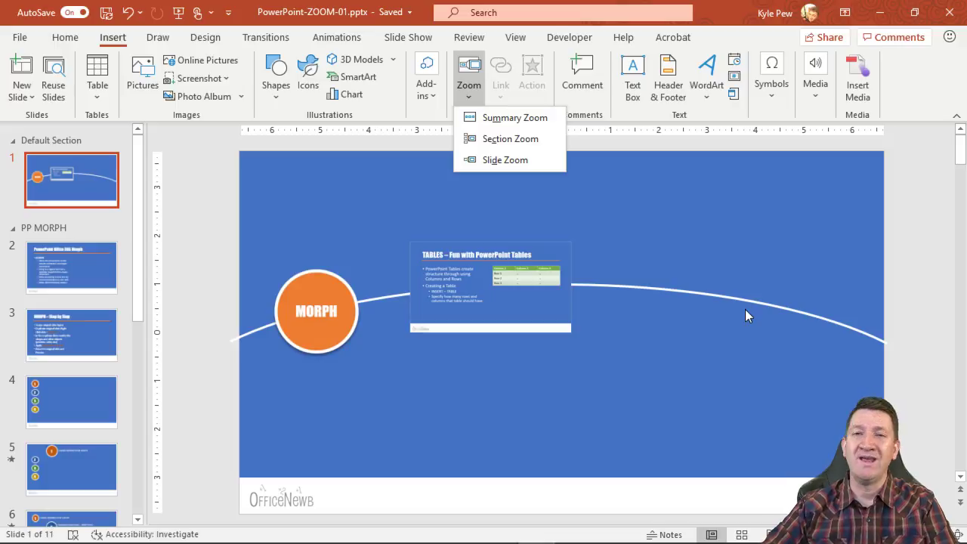
{"action": "left_click", "coordinate": [459, 270]}
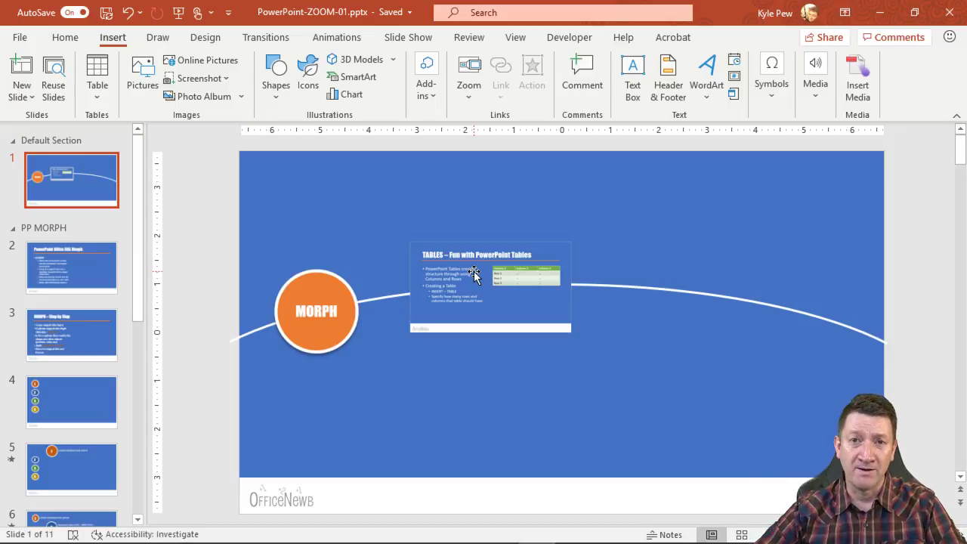
{"action": "left_click", "coordinate": [325, 327]}
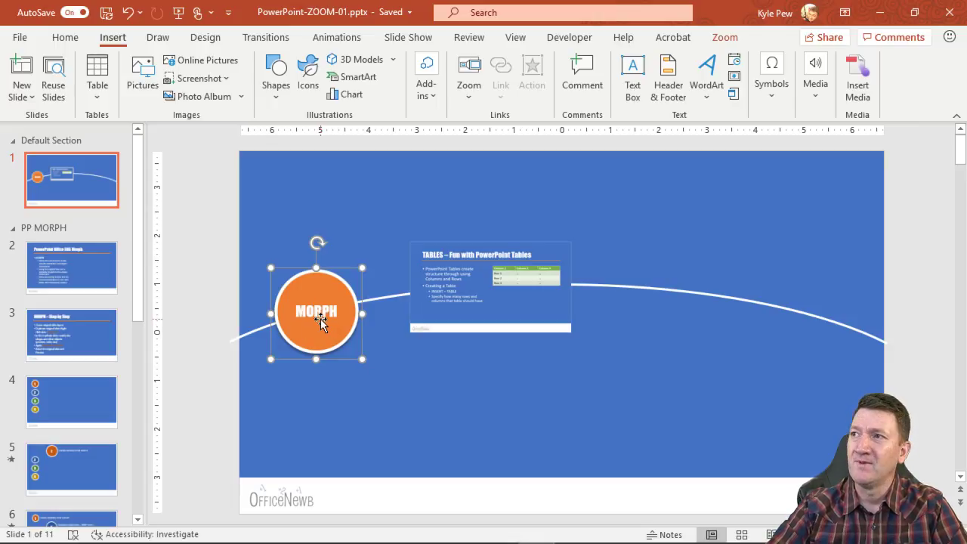
{"action": "left_click", "coordinate": [447, 283]}
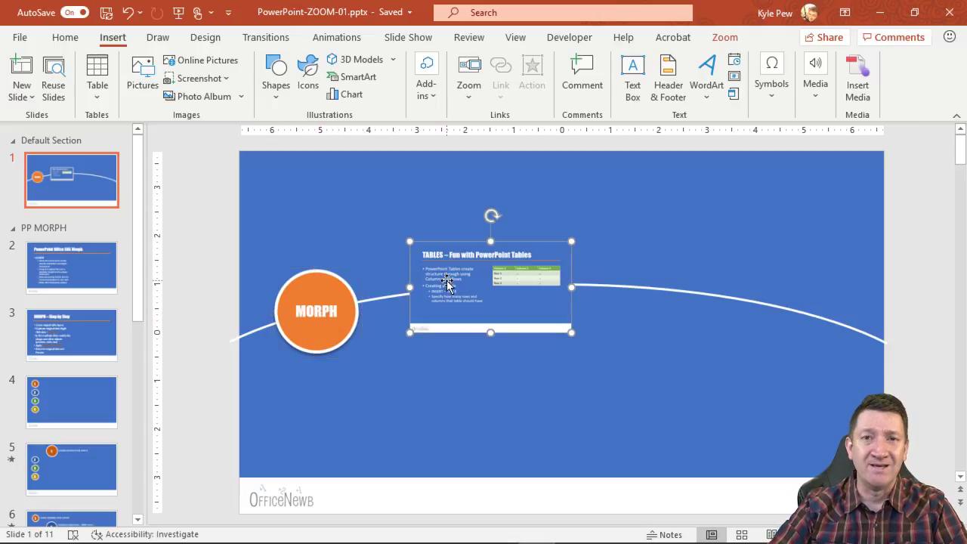
{"action": "right_click", "coordinate": [447, 283]}
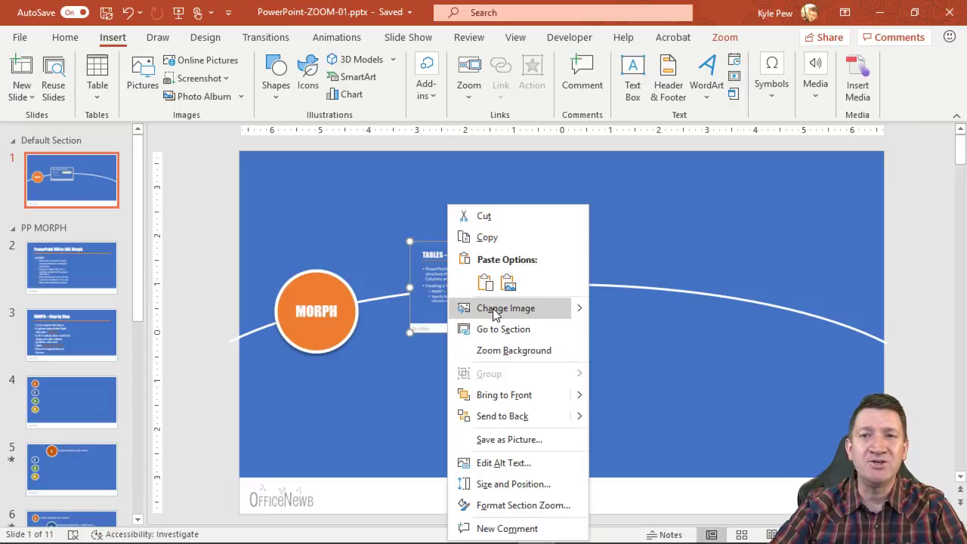
{"action": "mouse_move", "coordinate": [577, 313]}
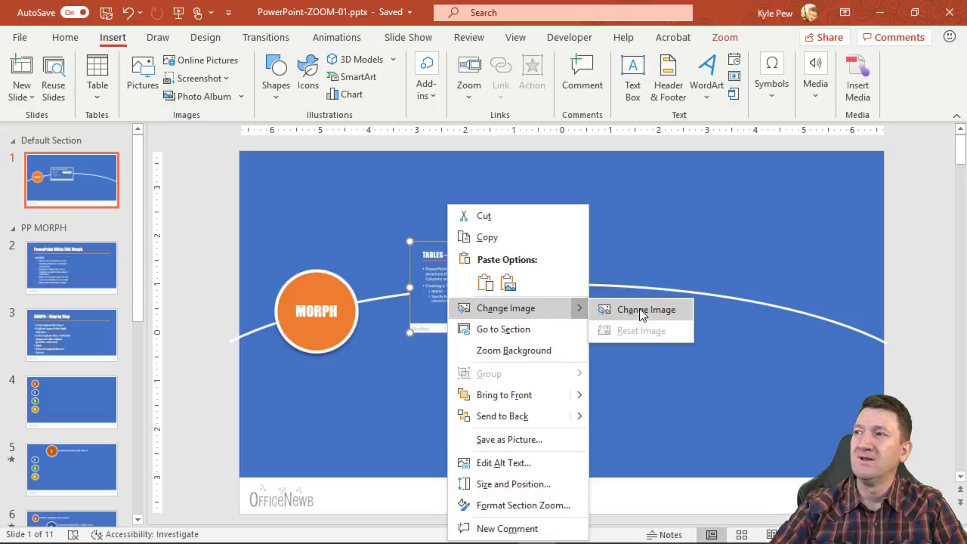
{"action": "left_click", "coordinate": [407, 391]}
{"action": "left_click", "coordinate": [329, 315]}
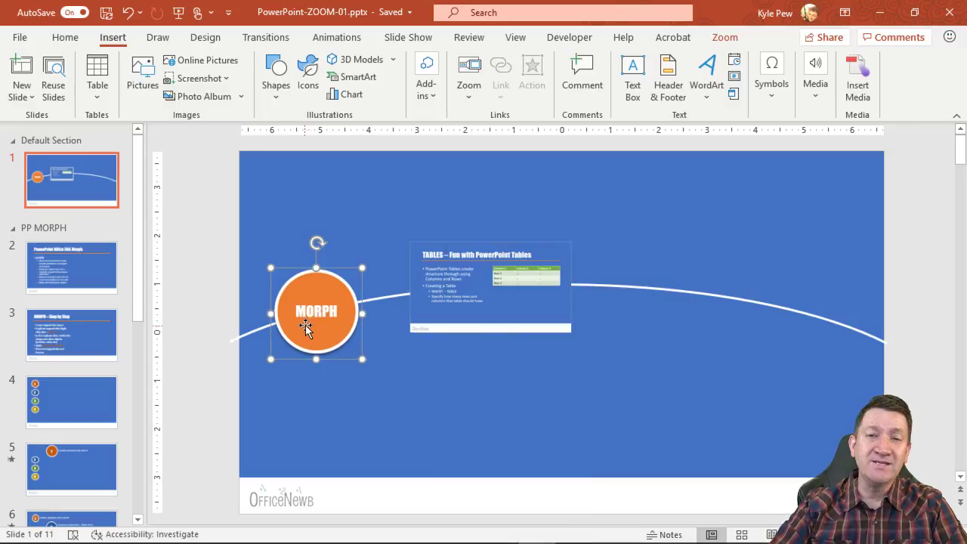